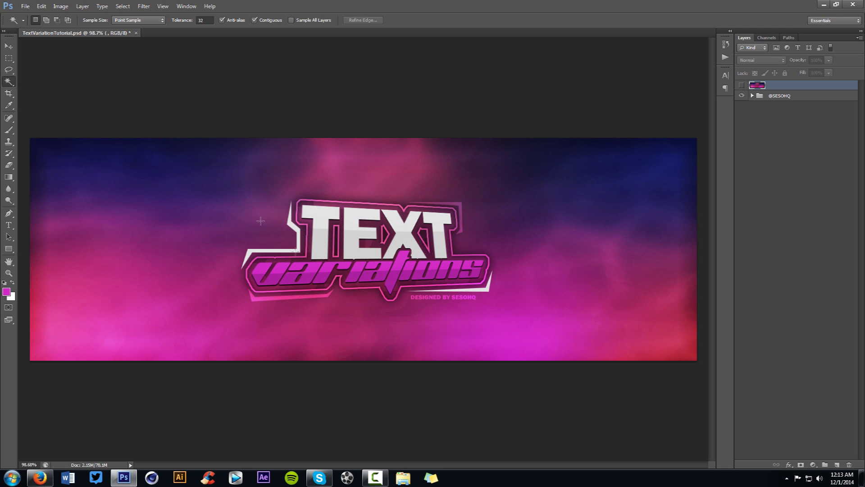
Step: Switch from the finished Photoshop banner to the creator's Sellfy store page in Firefox
{"action": "left_click", "coordinate": [40, 478]}
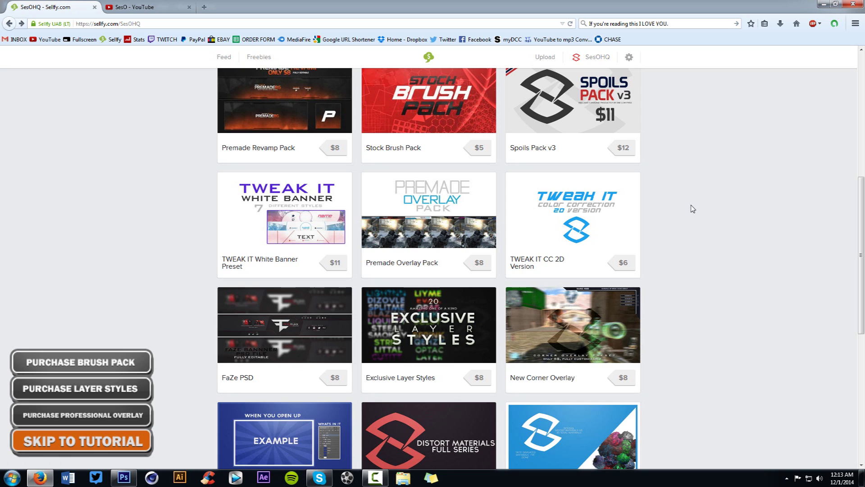
Step: Scroll the Sellfy shop and open the Professional Styled Overlay product page ($6, 2.0MB PSD)
{"action": "scroll", "coordinate": [692, 208], "scroll_direction": "up", "scroll_amount": 6}
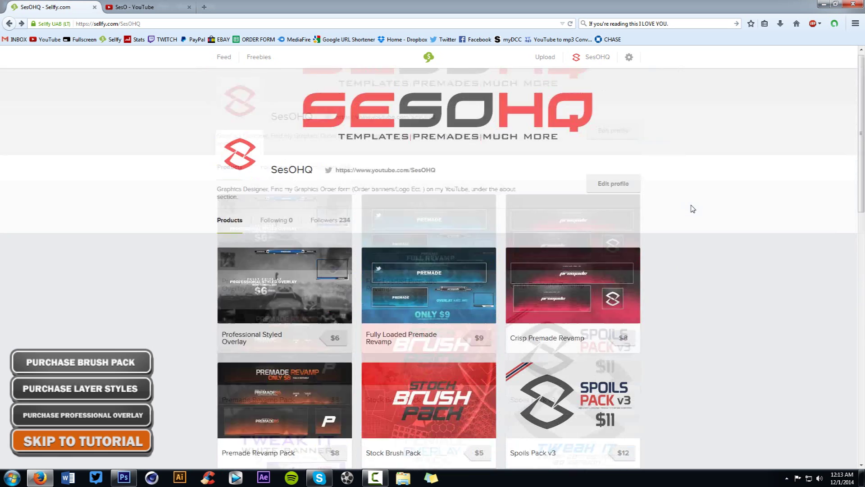
{"action": "scroll", "coordinate": [340, 382], "scroll_direction": "down", "scroll_amount": 3}
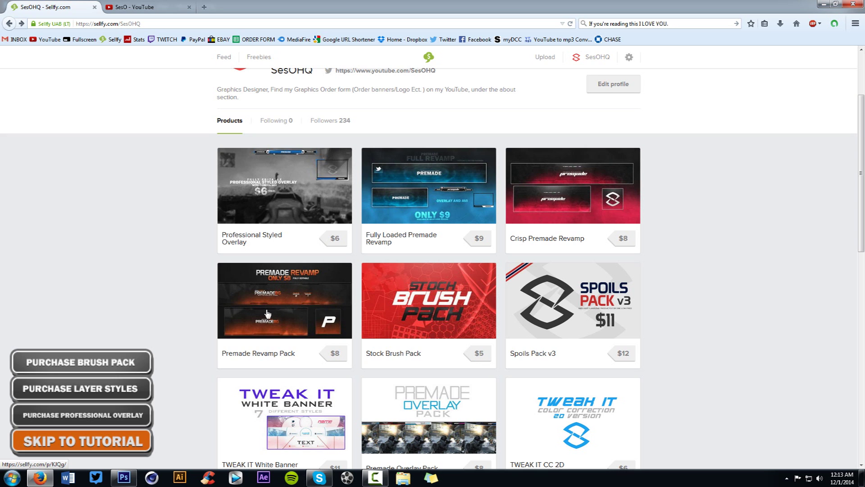
{"action": "left_click", "coordinate": [271, 202]}
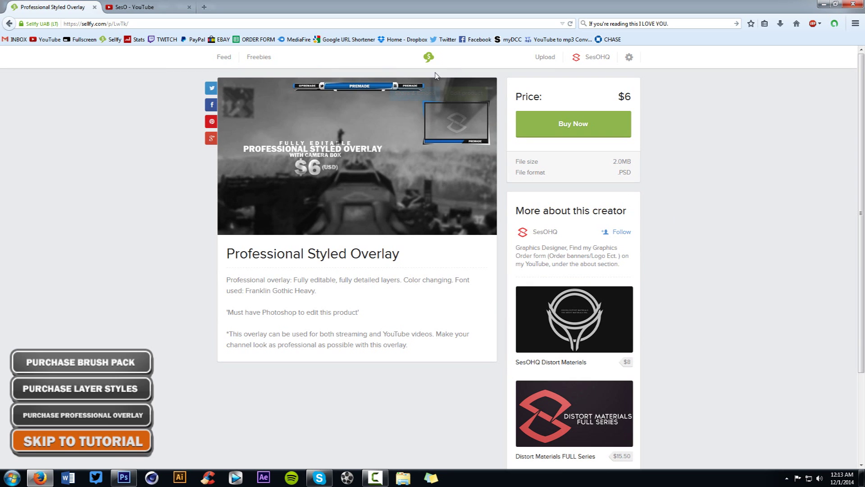
{"action": "mouse_move", "coordinate": [380, 101]}
Step: Return to TextVariationTutorial.psd and turn on the top cloud layer to hide the logo
{"action": "left_click", "coordinate": [124, 477]}
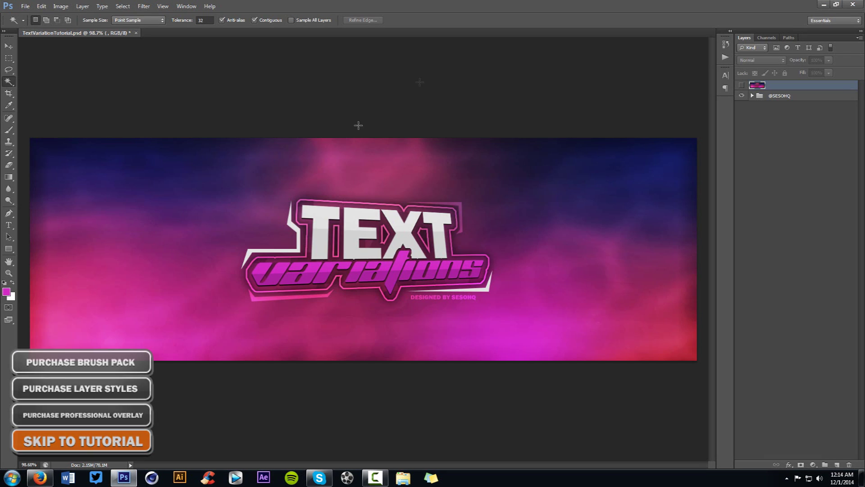
{"action": "left_click", "coordinate": [740, 86]}
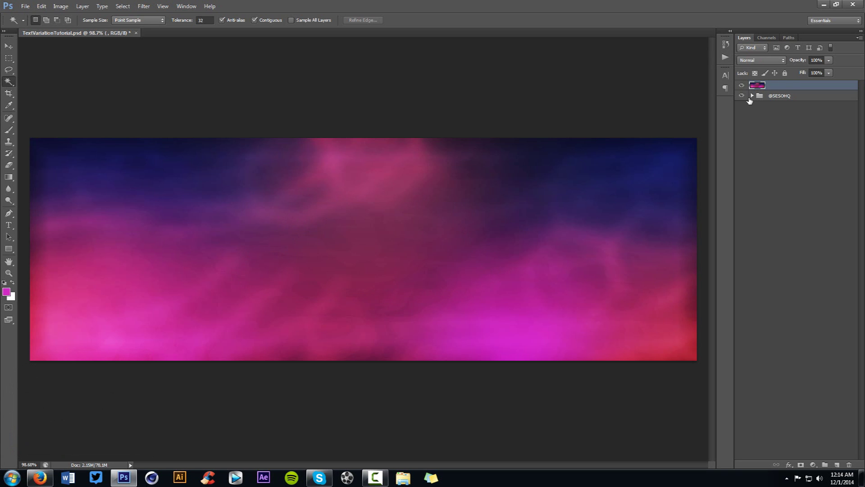
{"action": "key", "text": "t"}
{"action": "left_click", "coordinate": [741, 85]}
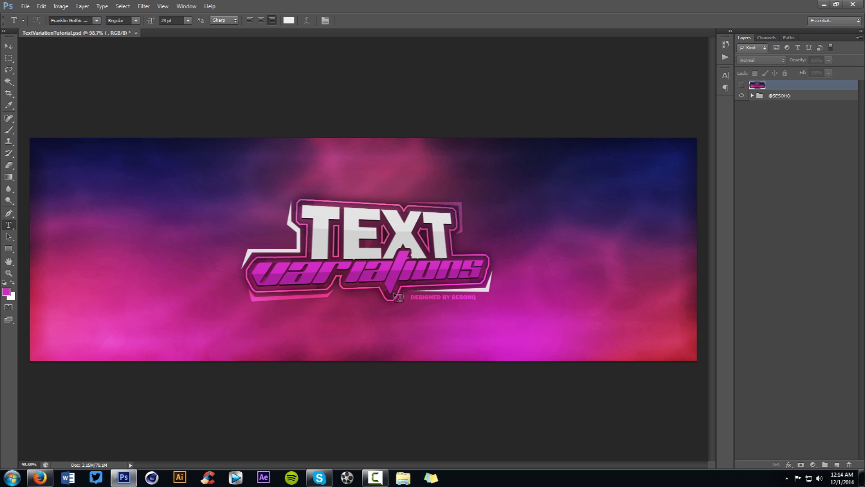
{"action": "left_click", "coordinate": [741, 85]}
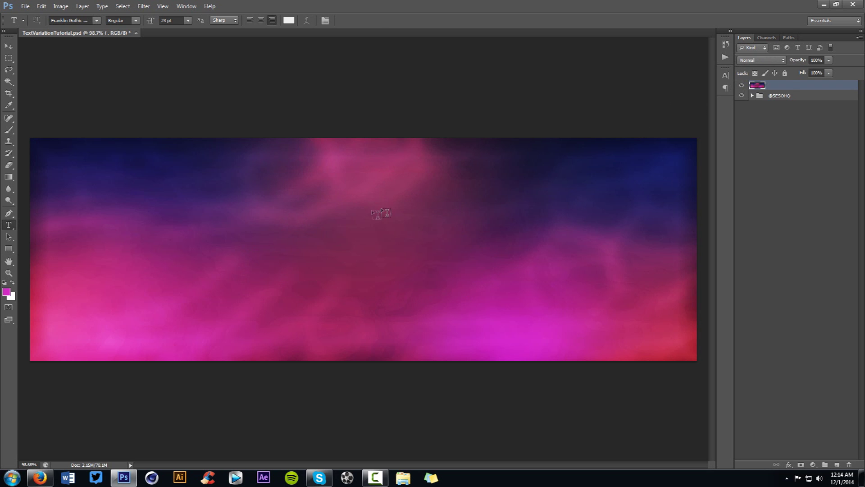
Step: Type a white TEXT heading and move it to the centre of the canvas
{"action": "left_click", "coordinate": [369, 212]}
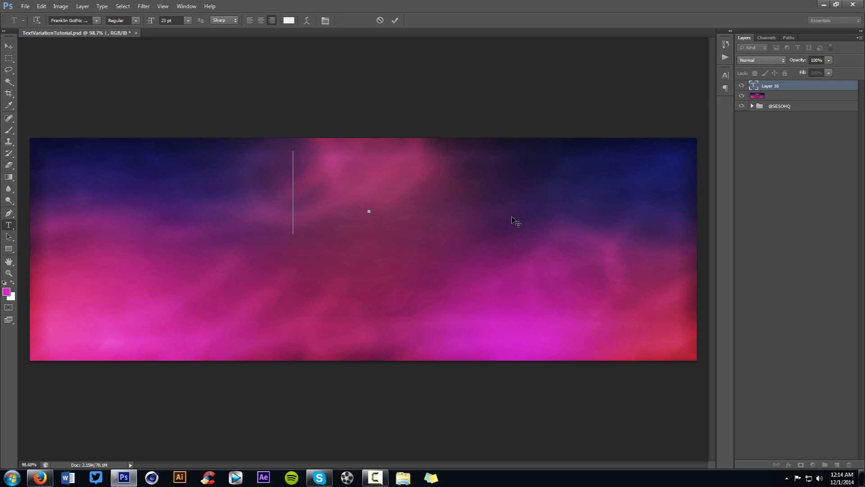
{"action": "type", "text": "TEXT"}
{"action": "left_click", "coordinate": [96, 20]}
{"action": "left_click", "coordinate": [96, 22]}
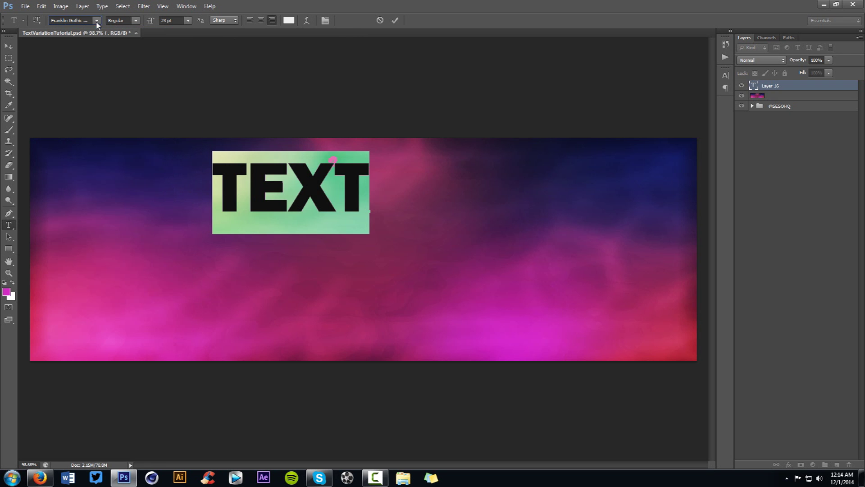
{"action": "left_click", "coordinate": [397, 20]}
{"action": "key", "text": "v"}
{"action": "left_click_drag", "start_coordinate": [312, 270], "coordinate": [400, 315]}
Step: Duplicate TEXT below itself and retype the copy as VARIATIONS
{"action": "left_click_drag", "start_coordinate": [407, 275], "coordinate": [405, 293]}
{"action": "left_click_drag", "start_coordinate": [422, 231], "coordinate": [441, 279]}
{"action": "key", "text": "Delete"}
{"action": "key", "text": "t"}
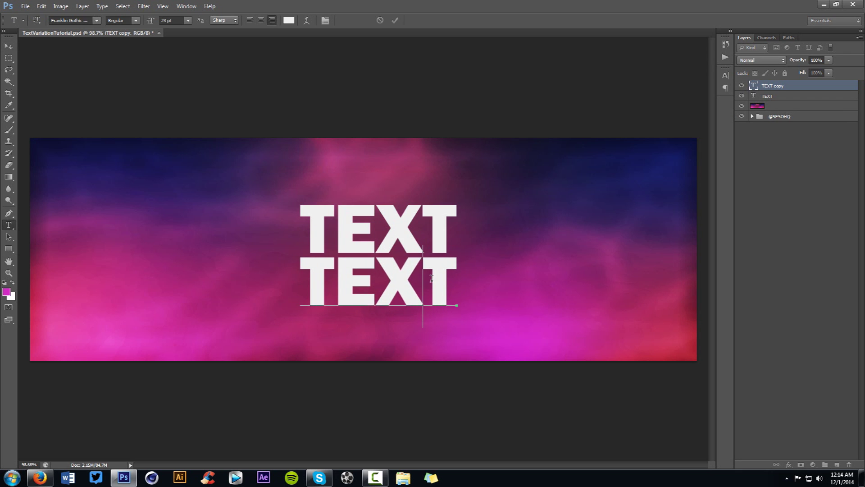
{"action": "double_click", "coordinate": [431, 278]}
{"action": "type", "text": "VA"}
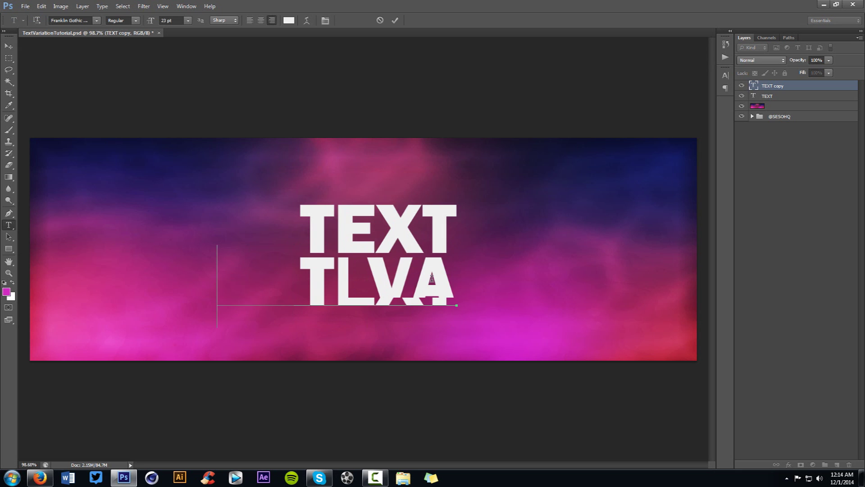
{"action": "type", "text": "RIATIONS"}
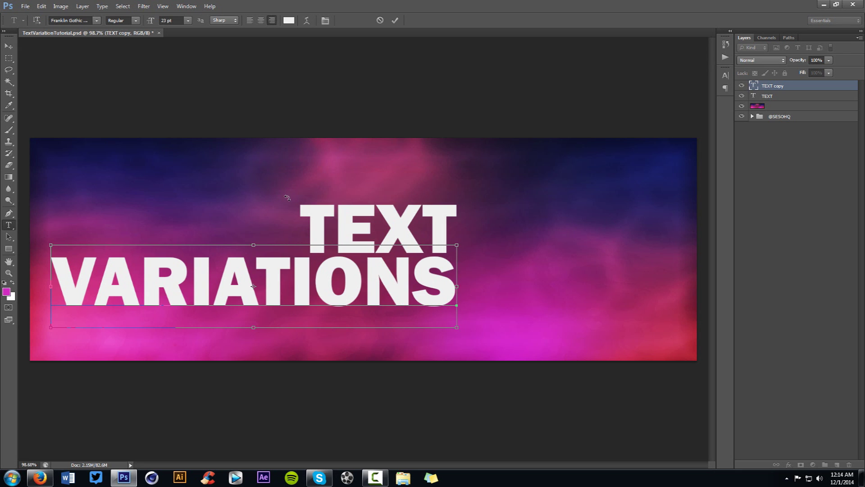
Step: Set VARIATIONS to Planet Kosmos at 11 pt and nudge it up under TEXT
{"action": "key", "text": "ctrl+a"}
{"action": "left_click", "coordinate": [74, 19]}
{"action": "type", "text": "Planet Kosmos"}
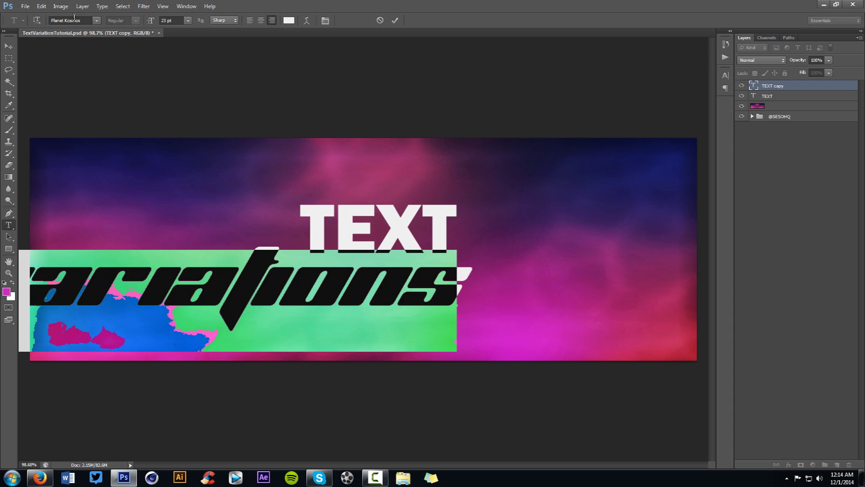
{"action": "left_click", "coordinate": [174, 20]}
{"action": "type", "text": "11"}
{"action": "key", "text": "Return"}
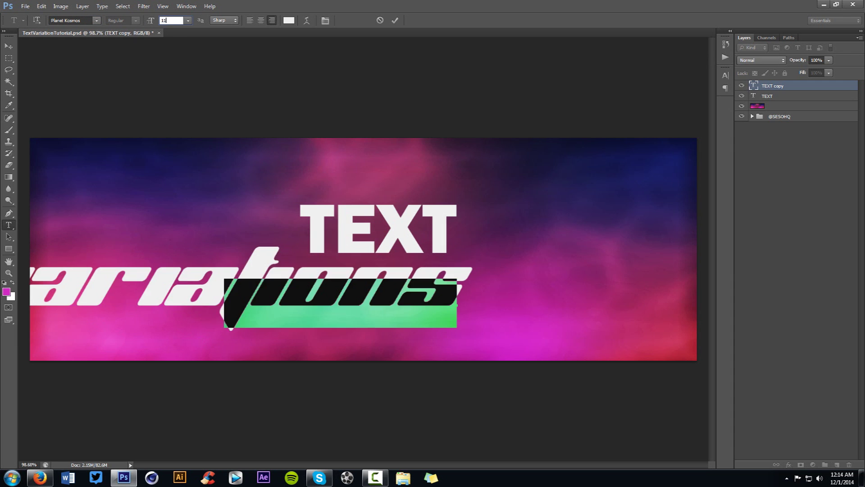
{"action": "left_click", "coordinate": [394, 19]}
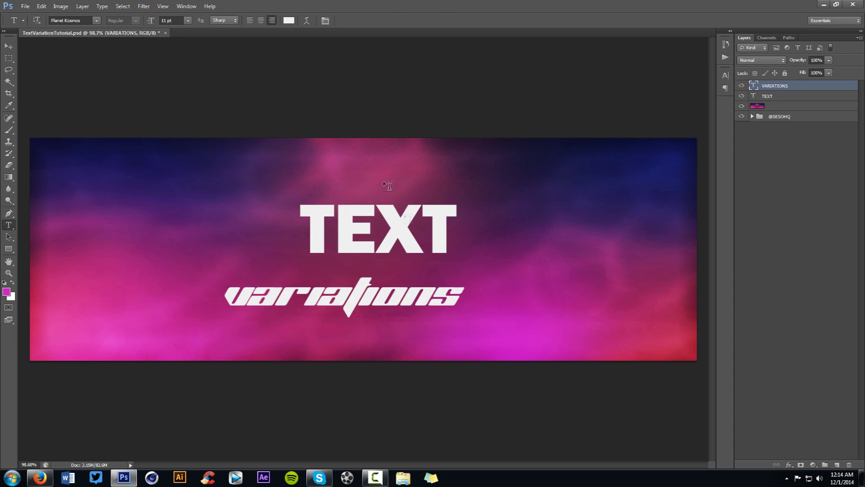
{"action": "key", "text": "v"}
{"action": "left_click_drag", "start_coordinate": [438, 234], "coordinate": [450, 217]}
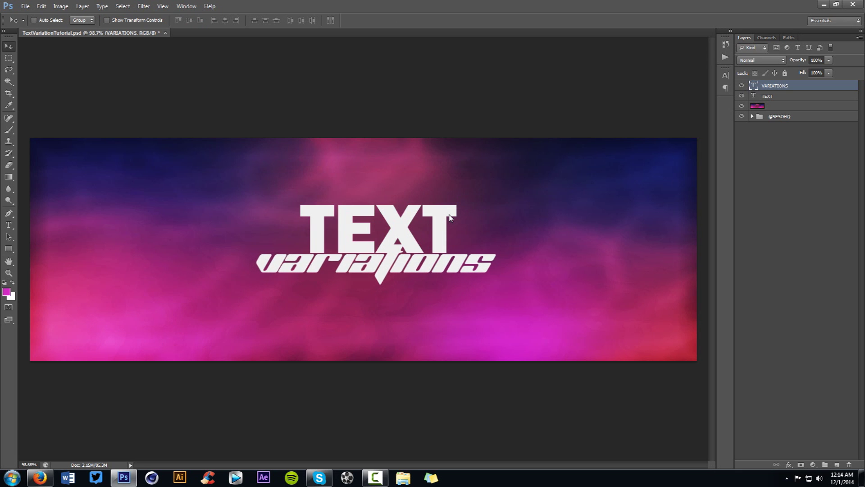
{"action": "left_click_drag", "start_coordinate": [741, 86], "coordinate": [741, 106]}
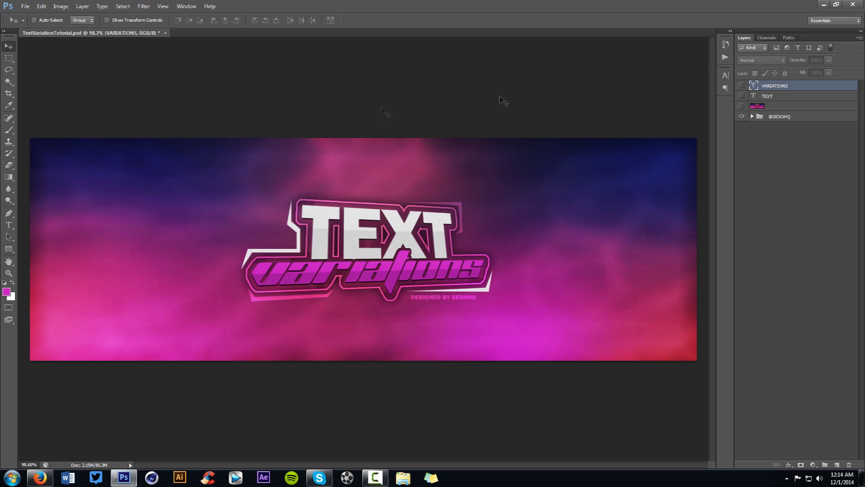
{"action": "scroll", "coordinate": [411, 232], "scroll_direction": "up", "scroll_amount": 5}
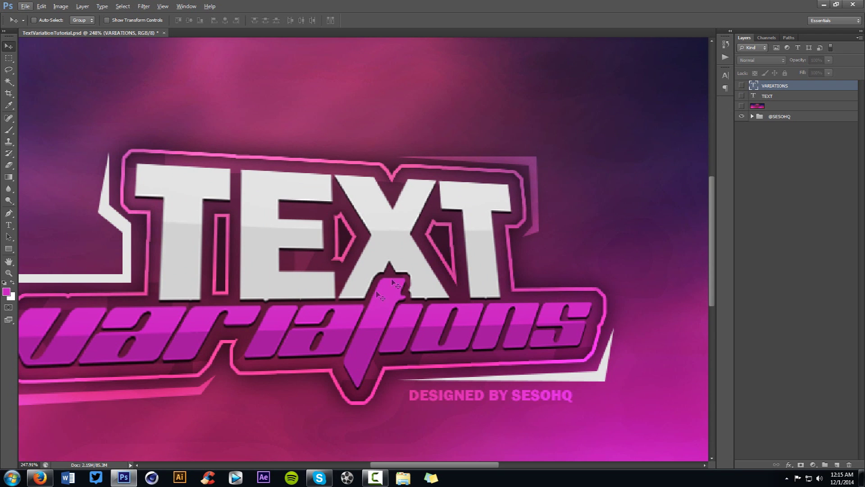
{"action": "key", "text": "ctrl+0"}
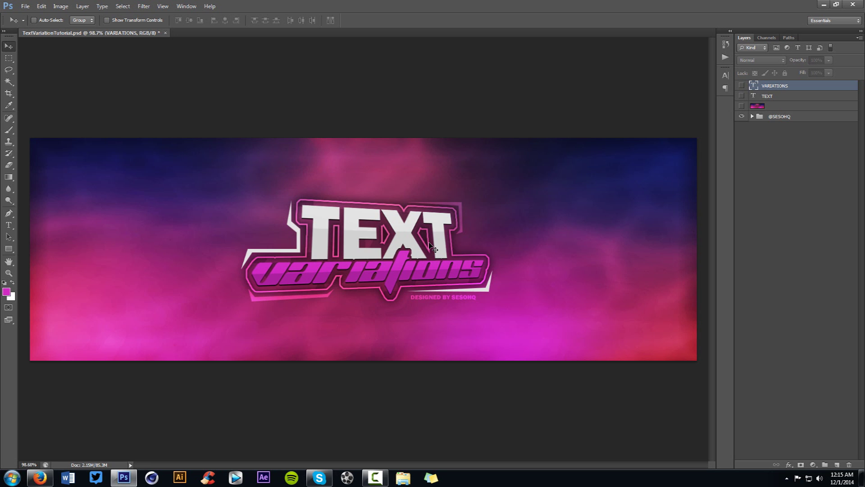
{"action": "left_click_drag", "start_coordinate": [741, 85], "coordinate": [742, 105]}
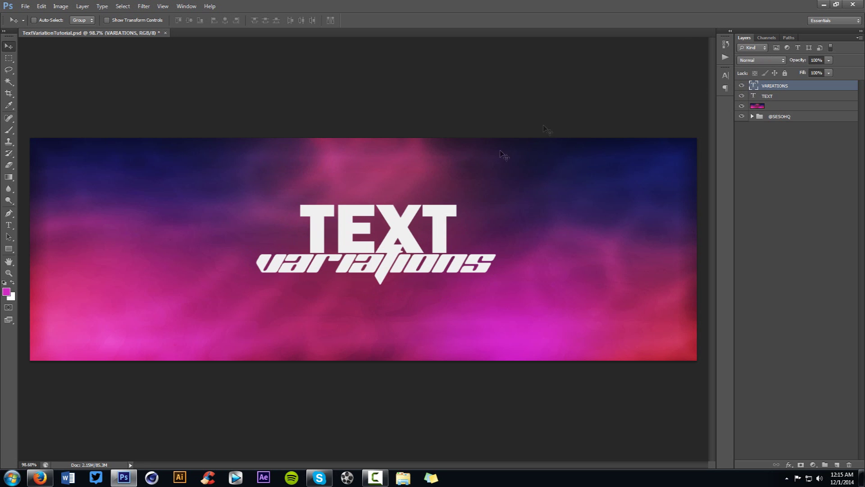
{"action": "scroll", "coordinate": [396, 257], "scroll_direction": "up", "scroll_amount": 4}
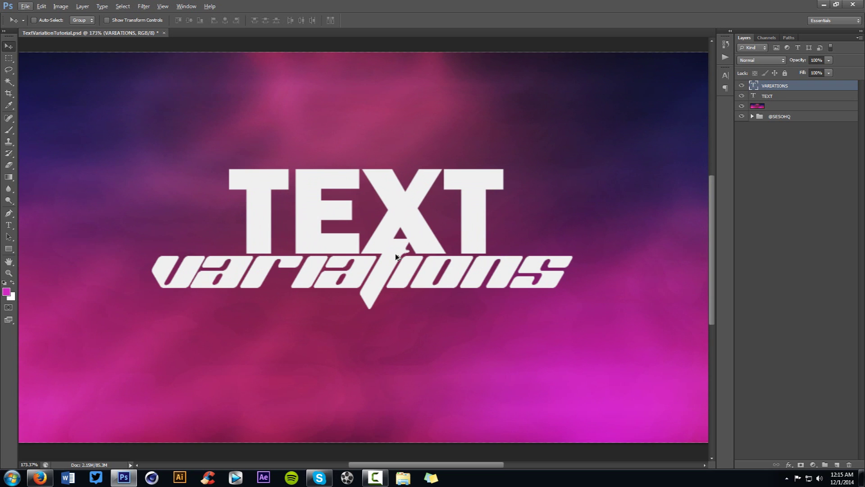
Step: Rasterize the TEXT and VARIATIONS type layers, then select the VARIATIONS layer alone
{"action": "left_click", "coordinate": [782, 96], "text": "shift"}
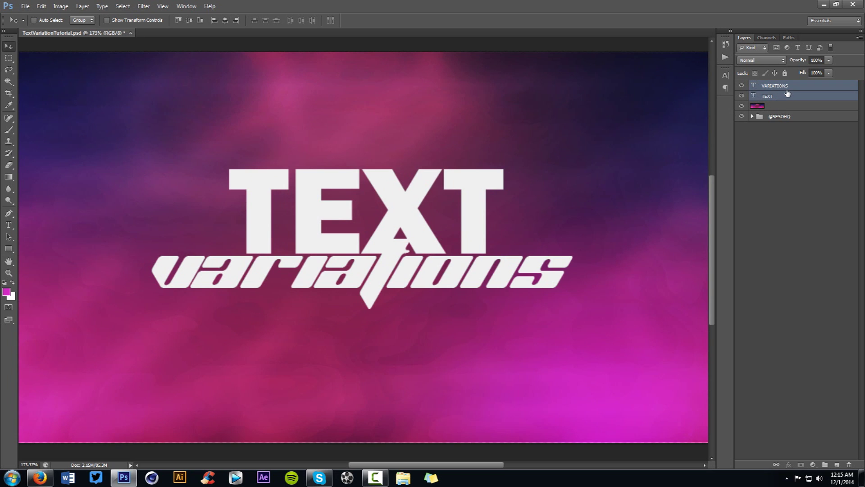
{"action": "right_click", "coordinate": [792, 83]}
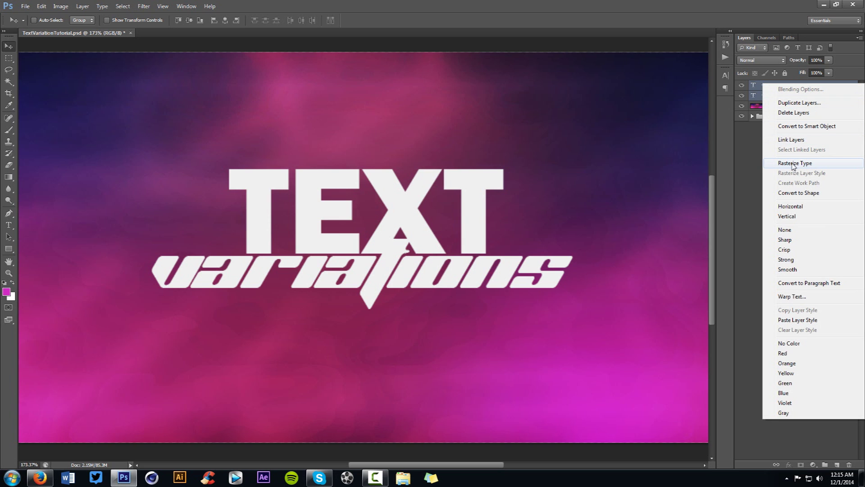
{"action": "left_click", "coordinate": [408, 198]}
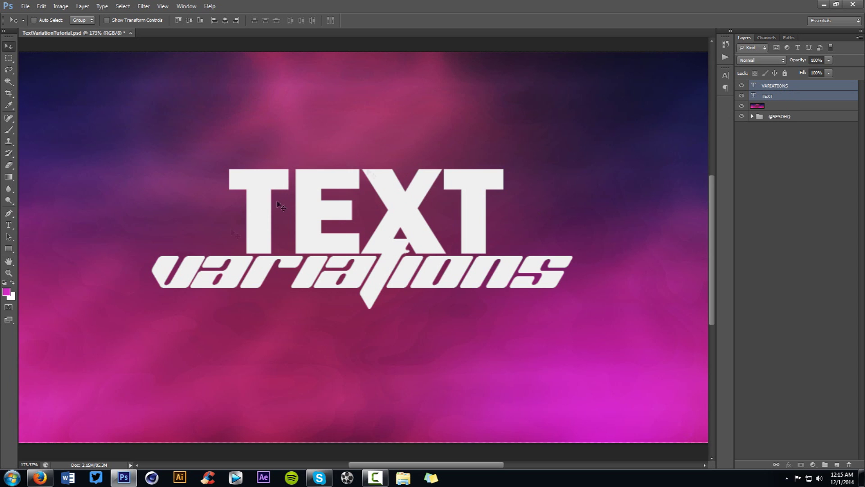
{"action": "left_click", "coordinate": [408, 203]}
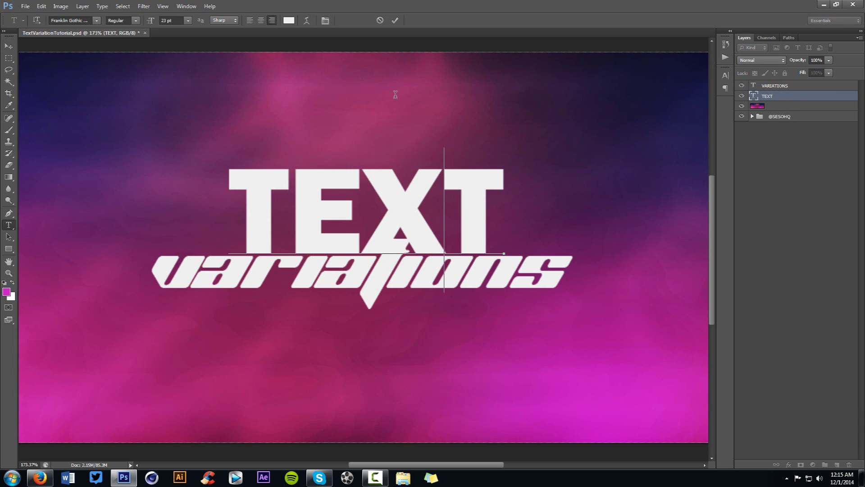
{"action": "key", "text": "Escape"}
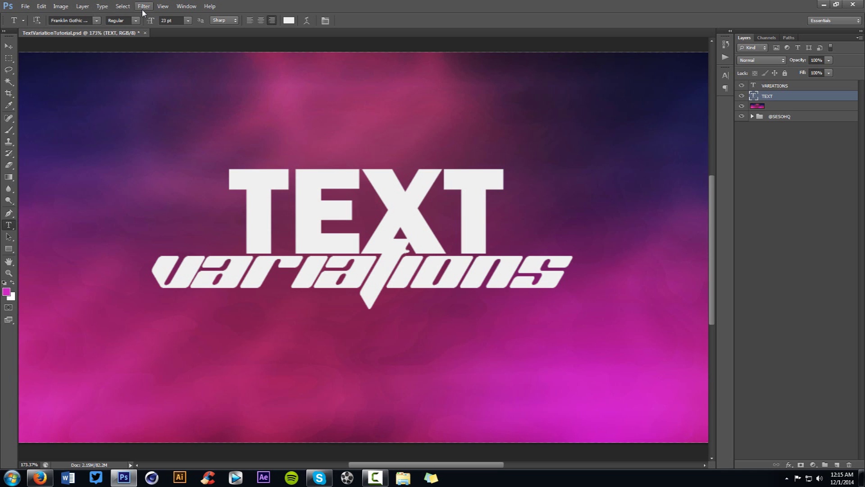
{"action": "left_click", "coordinate": [782, 88], "text": "shift"}
{"action": "right_click", "coordinate": [782, 89]}
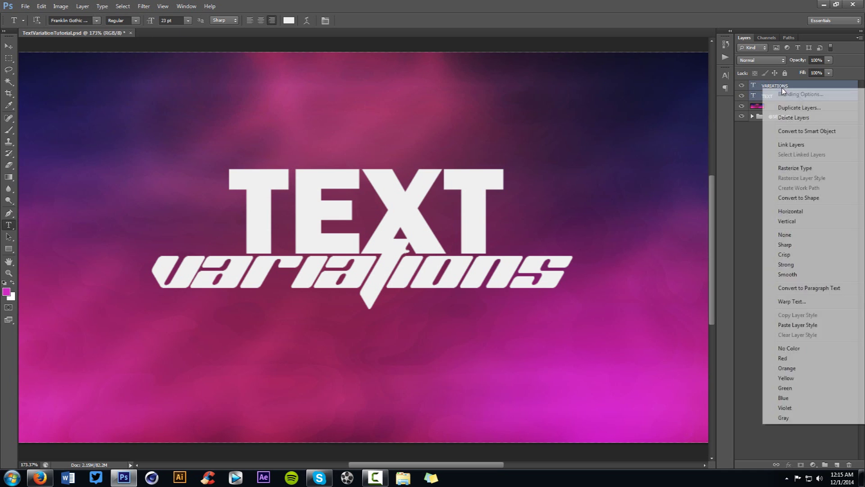
{"action": "left_click", "coordinate": [795, 168]}
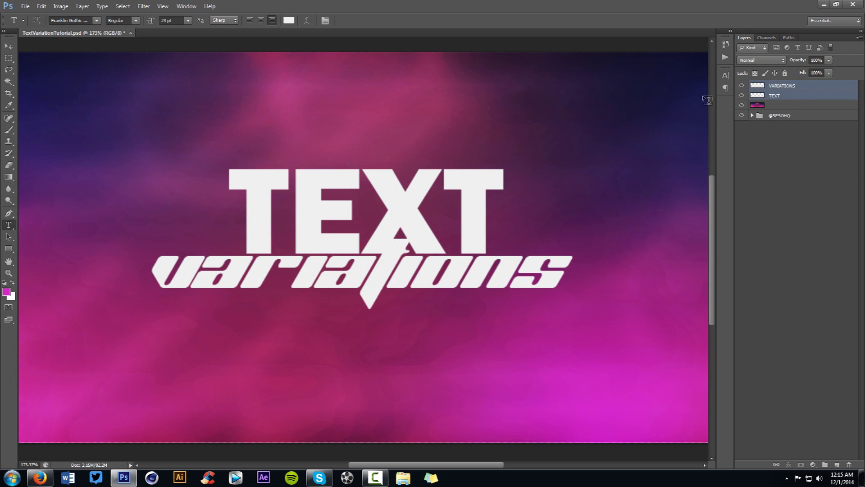
{"action": "left_click", "coordinate": [779, 89]}
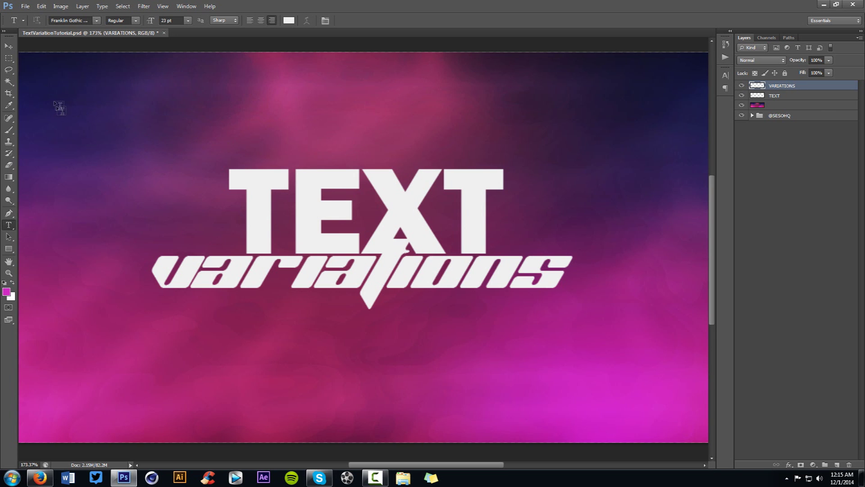
{"action": "left_click", "coordinate": [9, 81]}
Step: Select every letter of variations with the Magic Wand and bring up Expand Selection
{"action": "left_click_drag", "start_coordinate": [7, 84], "coordinate": [130, 114]}
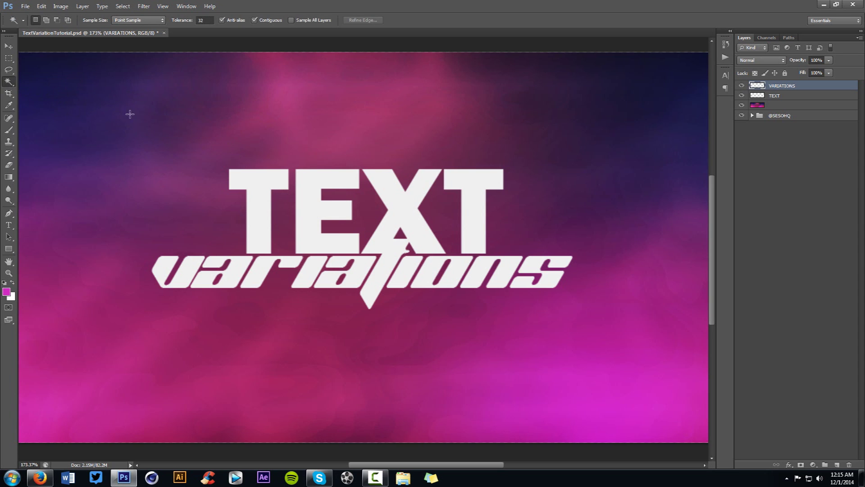
{"action": "left_click", "coordinate": [187, 266]}
{"action": "left_click", "coordinate": [228, 270], "text": "shift"}
{"action": "left_click", "coordinate": [259, 272], "text": "shift"}
{"action": "left_click", "coordinate": [386, 276], "text": "shift"}
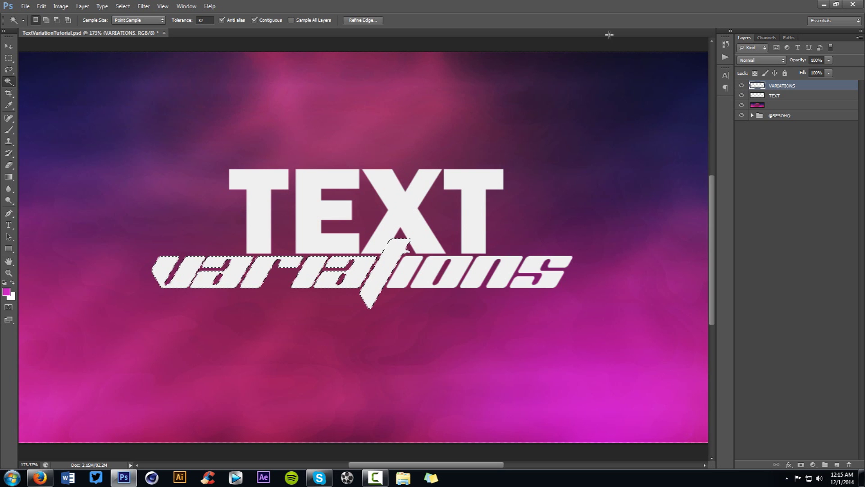
{"action": "key", "text": "ctrl+shift+i"}
{"action": "right_click", "coordinate": [603, 160]}
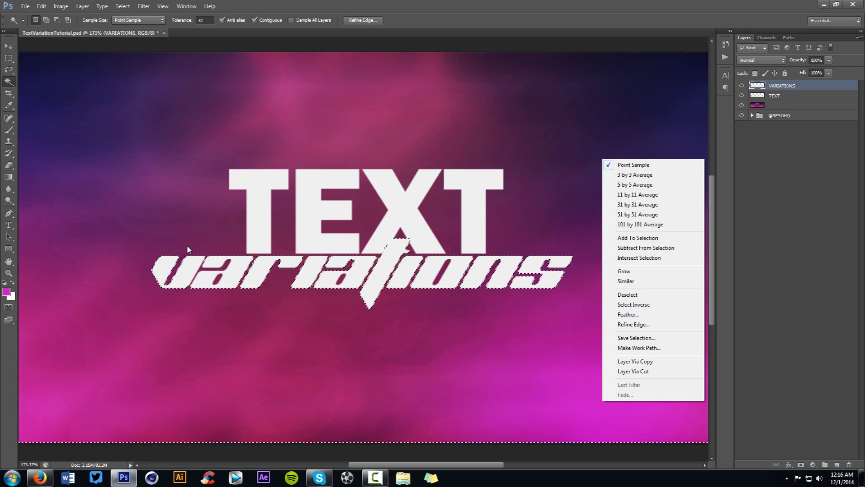
{"action": "left_click", "coordinate": [638, 306]}
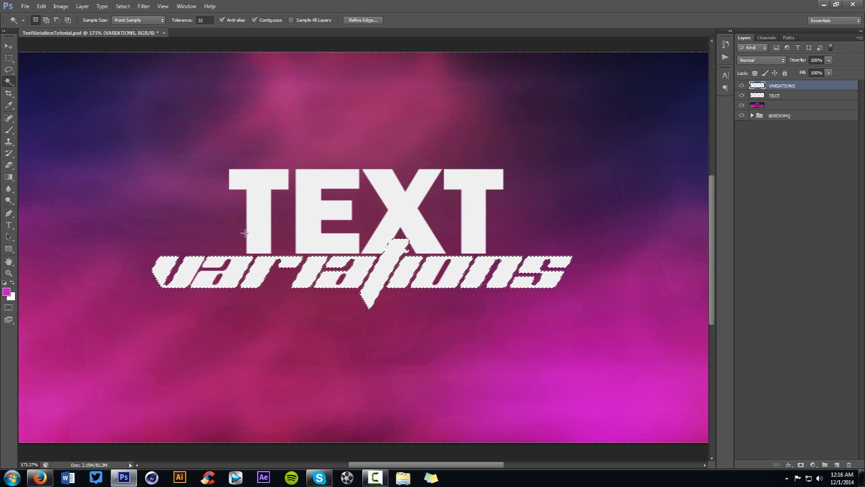
{"action": "left_click", "coordinate": [122, 6]}
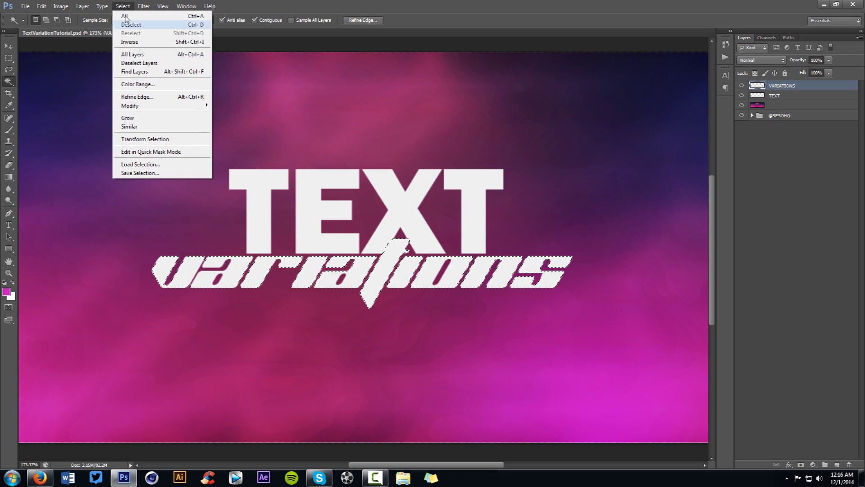
{"action": "mouse_move", "coordinate": [198, 106]}
{"action": "left_click", "coordinate": [229, 123]}
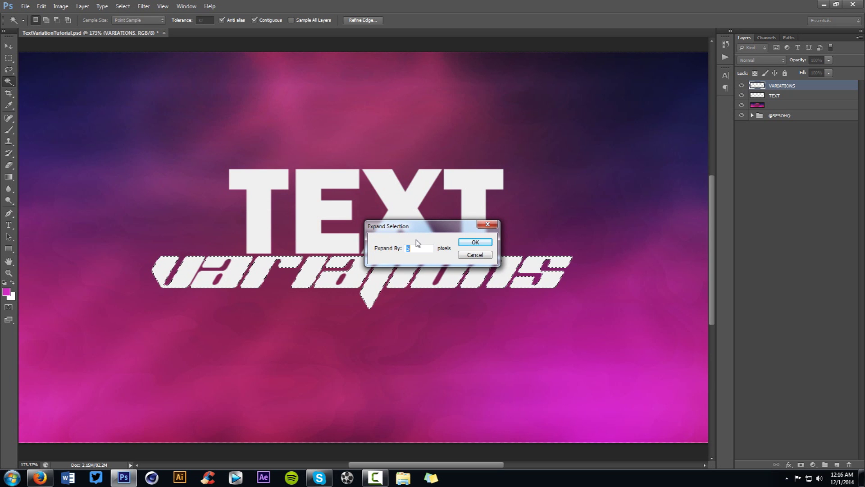
Step: Expand the variations selection and cut it out of the TEXT layer to form a gap
{"action": "key", "text": "Return"}
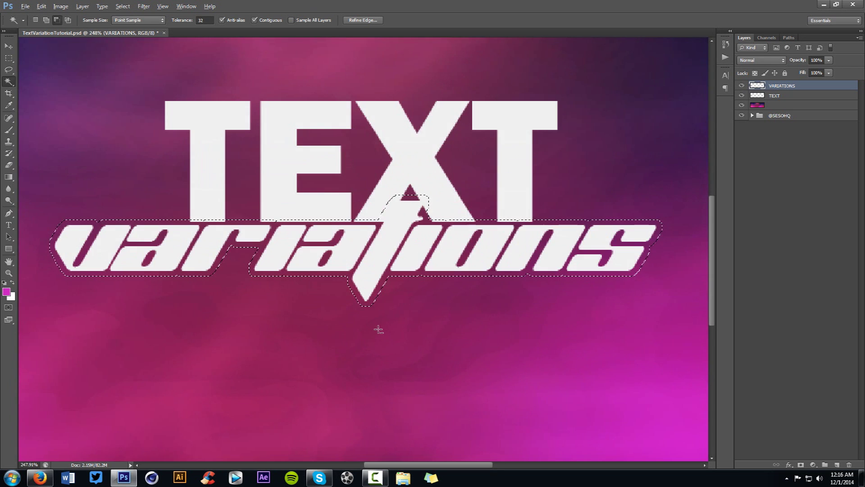
{"action": "scroll", "coordinate": [378, 330], "scroll_direction": "up", "scroll_amount": 3}
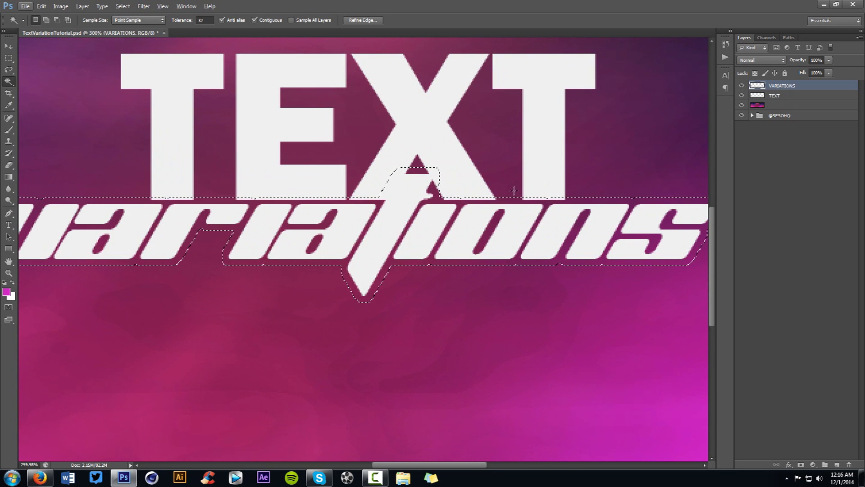
{"action": "left_click_drag", "start_coordinate": [328, 277], "coordinate": [483, 265]}
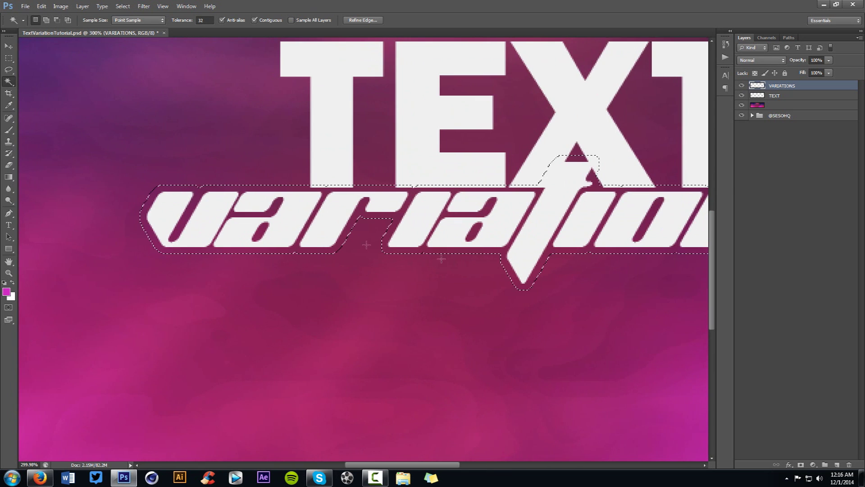
{"action": "scroll", "coordinate": [648, 205], "scroll_direction": "right", "scroll_amount": 3}
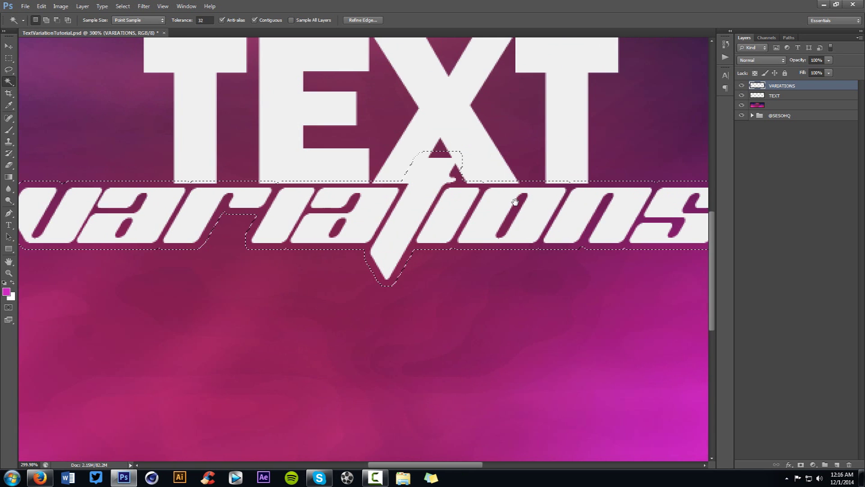
{"action": "left_click", "coordinate": [789, 98]}
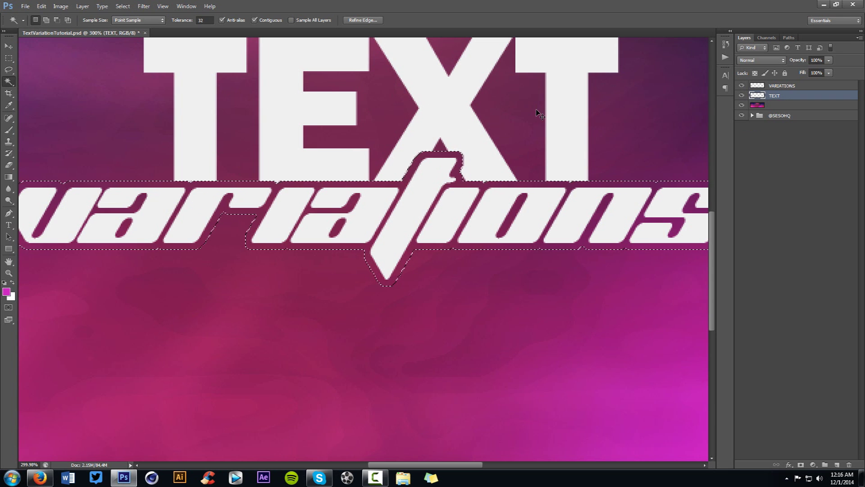
{"action": "key", "text": "ctrl+d"}
{"action": "key", "text": "v"}
{"action": "scroll", "coordinate": [247, 193], "scroll_direction": "up", "scroll_amount": 5}
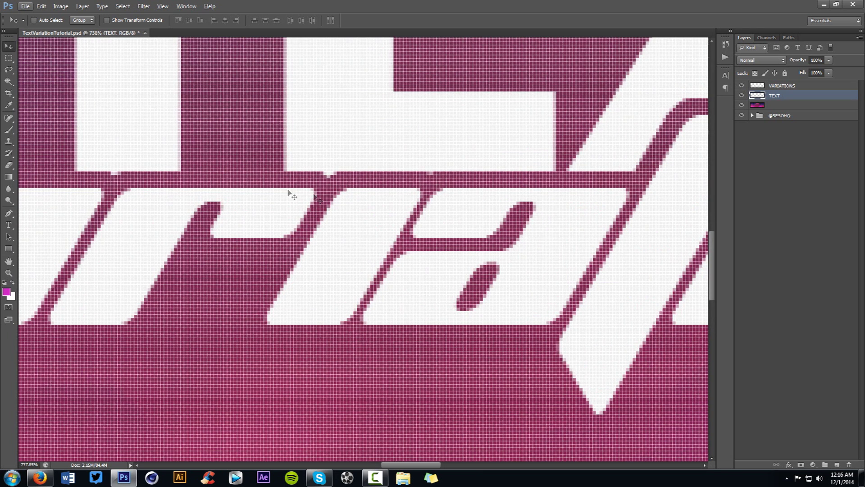
Step: Clean stray pixels along the gap between the words with the Rectangular Marquee
{"action": "key", "text": "m"}
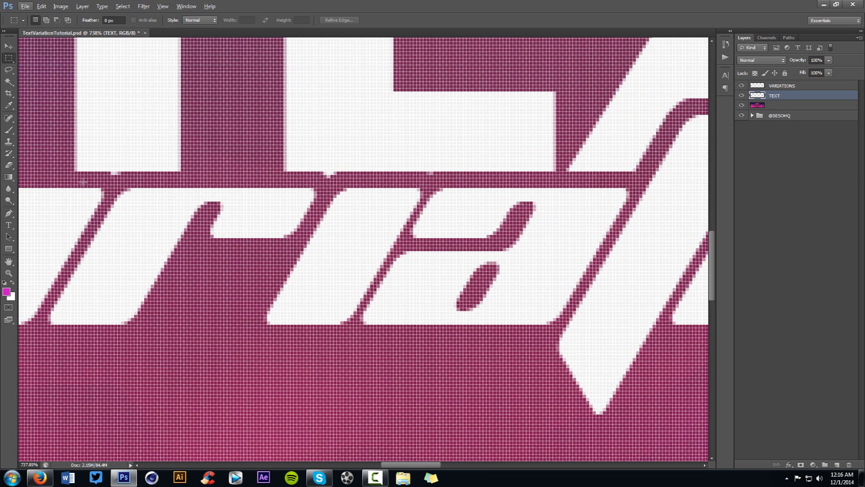
{"action": "right_click", "coordinate": [9, 58]}
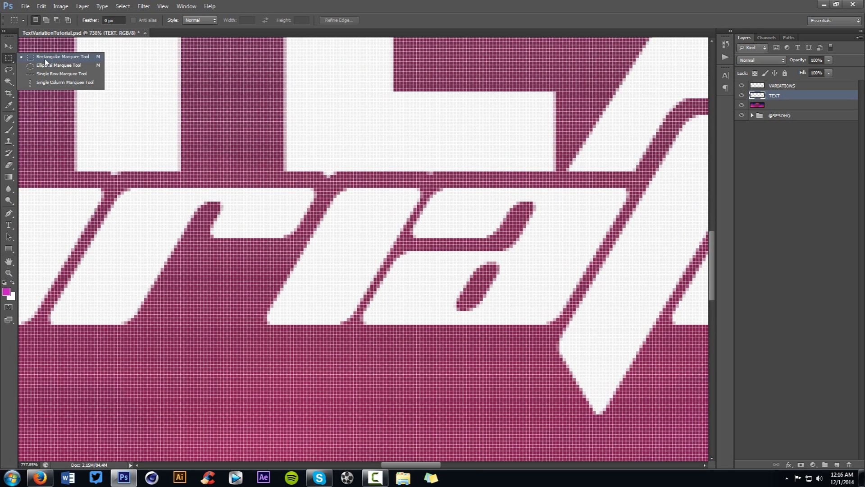
{"action": "left_click", "coordinate": [45, 59]}
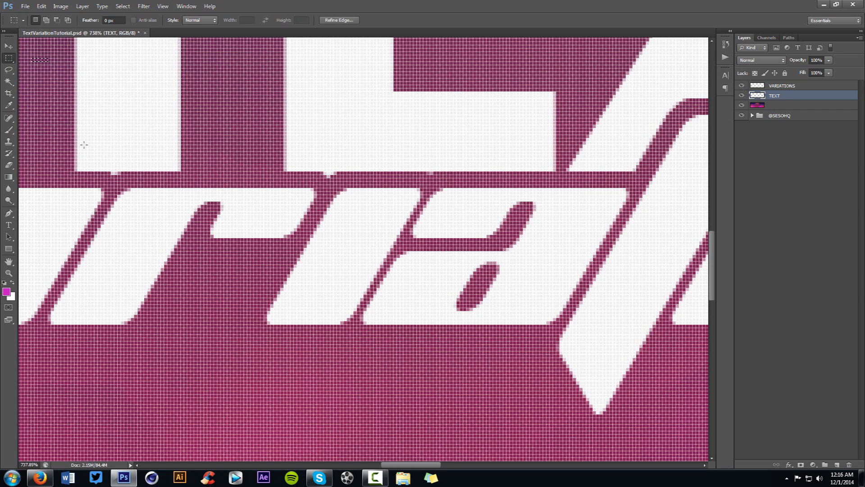
{"action": "left_click_drag", "start_coordinate": [94, 170], "coordinate": [563, 185]}
{"action": "key", "text": "v"}
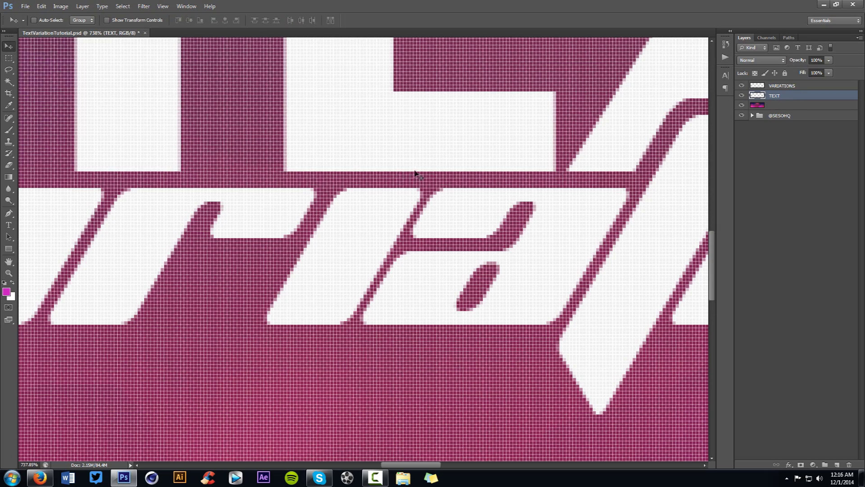
{"action": "scroll", "coordinate": [439, 184], "scroll_direction": "down", "scroll_amount": 5}
{"action": "scroll", "coordinate": [464, 185], "scroll_direction": "down", "scroll_amount": 4}
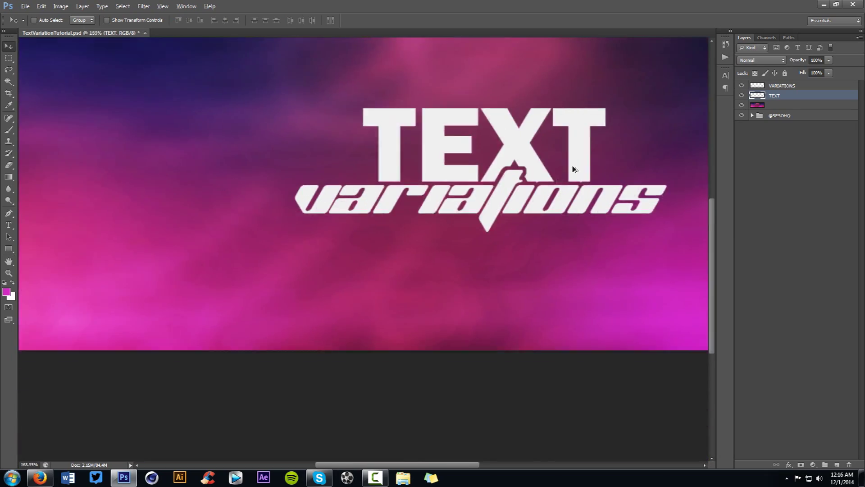
{"action": "scroll", "coordinate": [574, 172], "scroll_direction": "up", "scroll_amount": 6}
{"action": "scroll", "coordinate": [574, 207], "scroll_direction": "up", "scroll_amount": 3}
{"action": "key", "text": "m"}
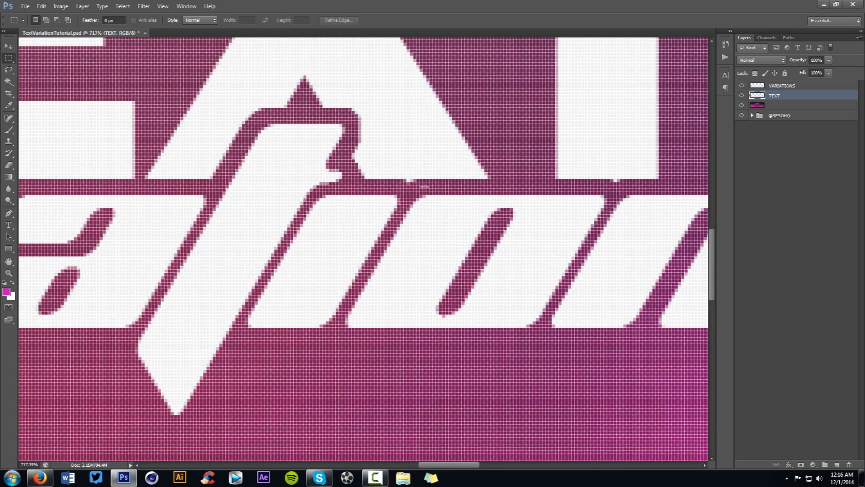
{"action": "left_click_drag", "start_coordinate": [397, 182], "coordinate": [646, 192]}
{"action": "left_click", "coordinate": [653, 201]}
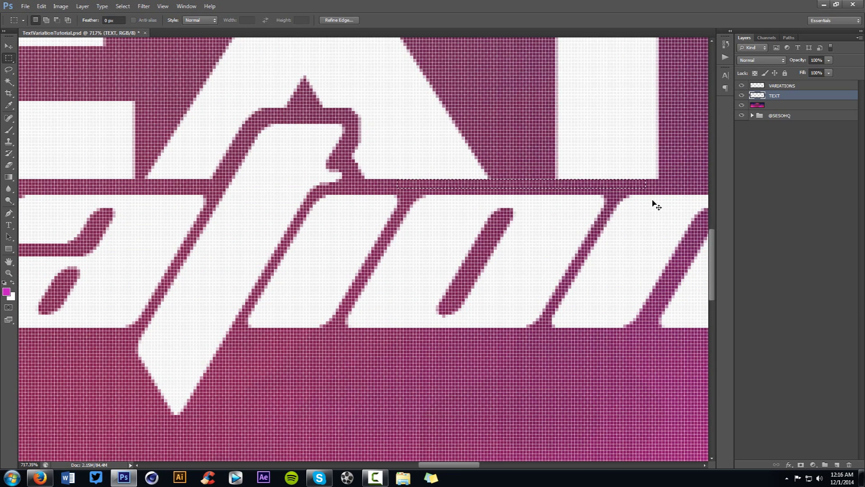
{"action": "key", "text": "v"}
{"action": "scroll", "coordinate": [382, 150], "scroll_direction": "down", "scroll_amount": 6}
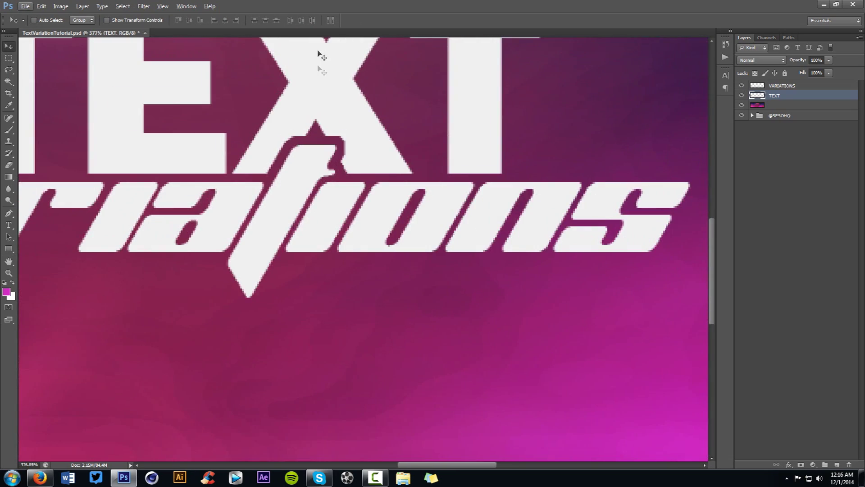
{"action": "scroll", "coordinate": [323, 106], "scroll_direction": "down", "scroll_amount": 4}
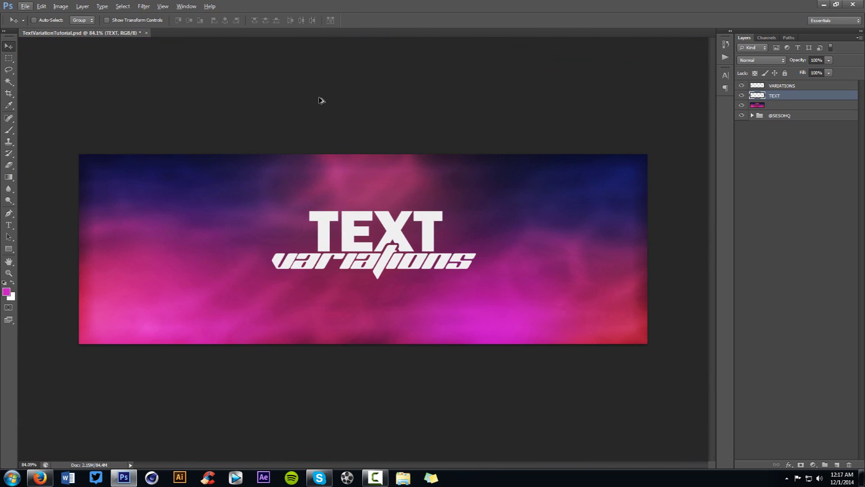
Step: Give the VARIATIONS layer a magenta Color Overlay
{"action": "double_click", "coordinate": [806, 86]}
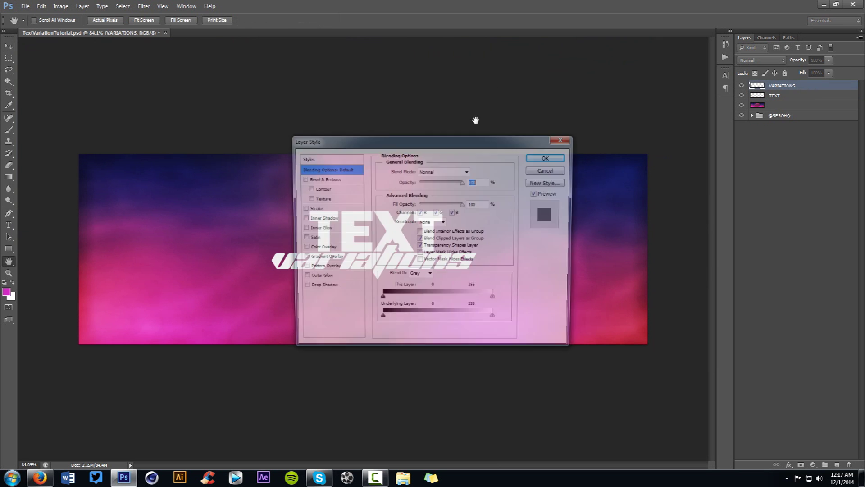
{"action": "left_click_drag", "start_coordinate": [636, 94], "coordinate": [666, 93]}
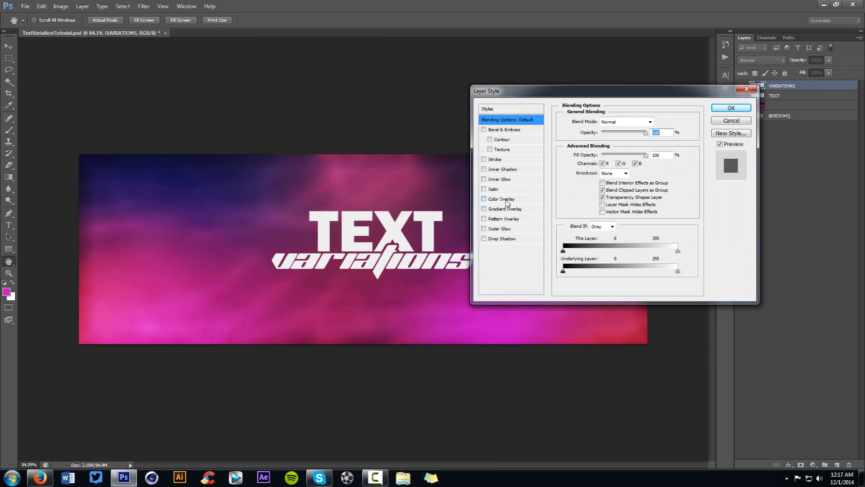
{"action": "left_click", "coordinate": [505, 199]}
{"action": "left_click", "coordinate": [659, 123]}
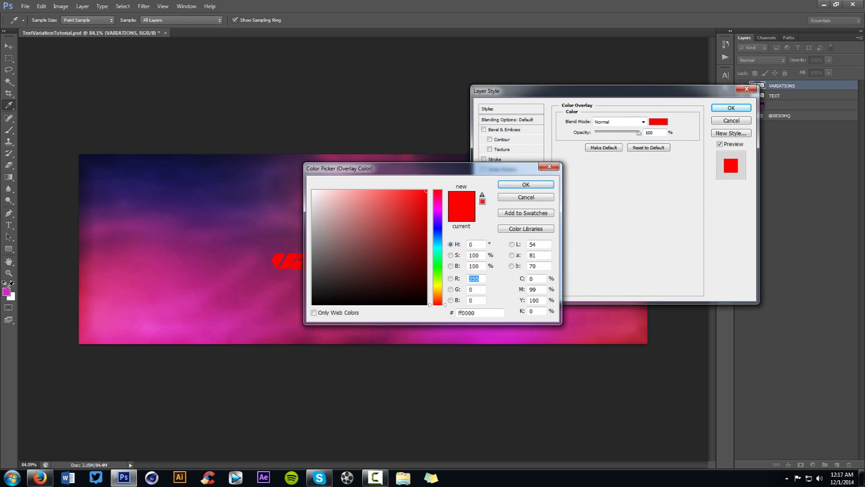
{"action": "left_click", "coordinate": [7, 291]}
{"action": "left_click", "coordinate": [526, 184]}
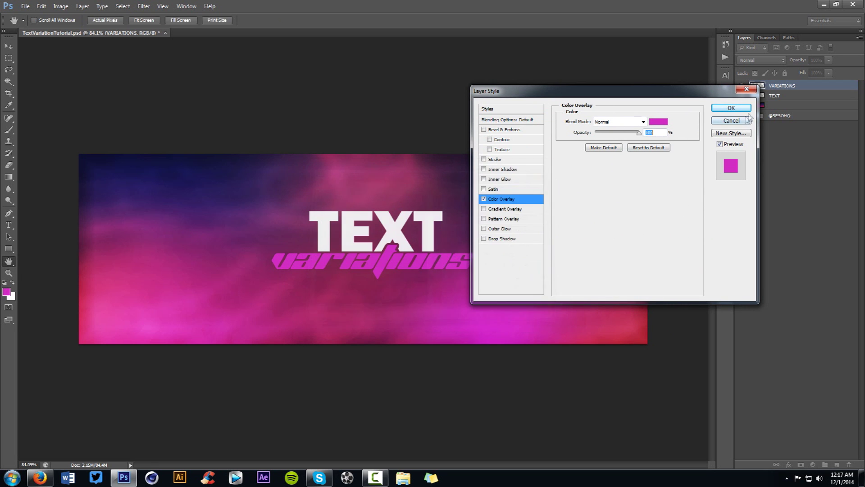
{"action": "left_click", "coordinate": [732, 108]}
Step: Rasterize the VARIATIONS layer style and reopen its Layer Style settings
{"action": "right_click", "coordinate": [830, 86]}
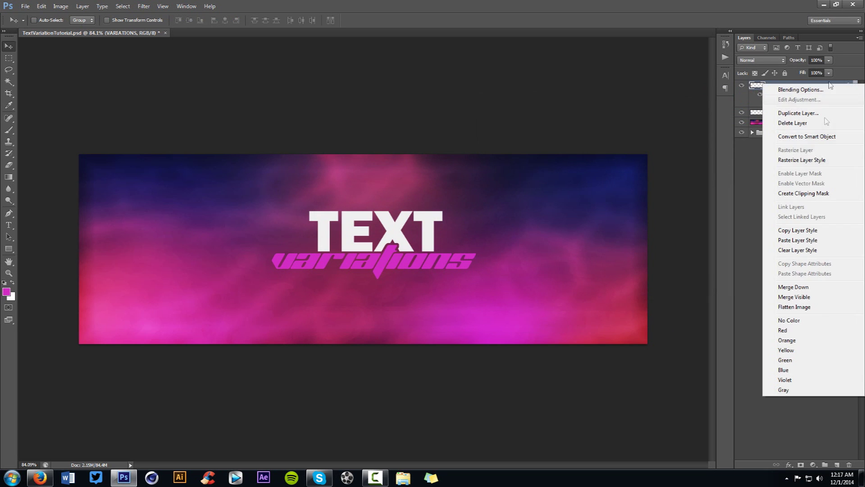
{"action": "left_click", "coordinate": [810, 161]}
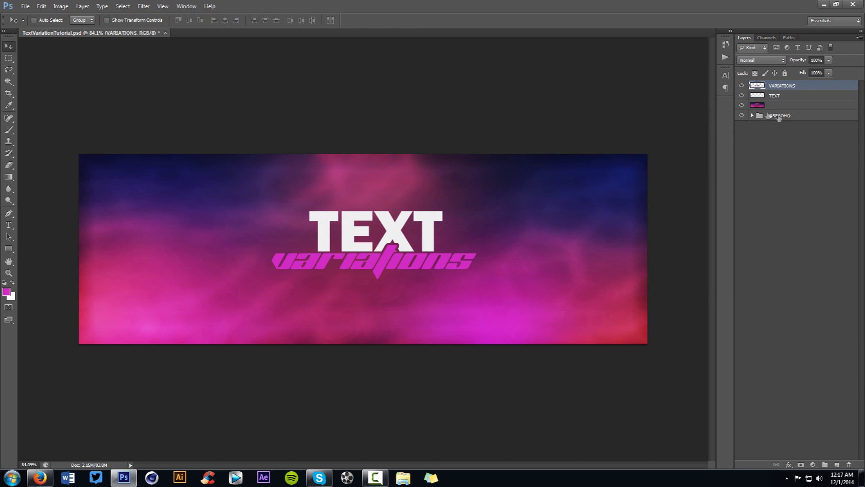
{"action": "double_click", "coordinate": [816, 90]}
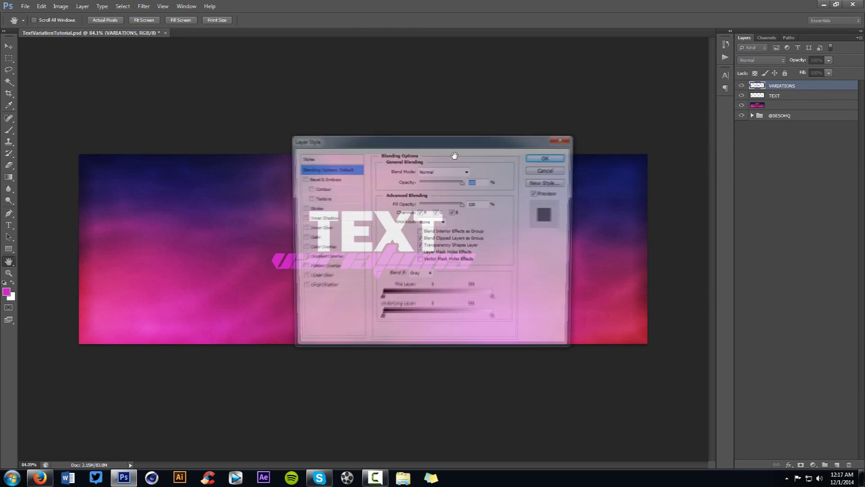
Step: Add a Bevel & Emboss to VARIATIONS with depth 550% and size 145
{"action": "left_click_drag", "start_coordinate": [437, 145], "coordinate": [631, 130]}
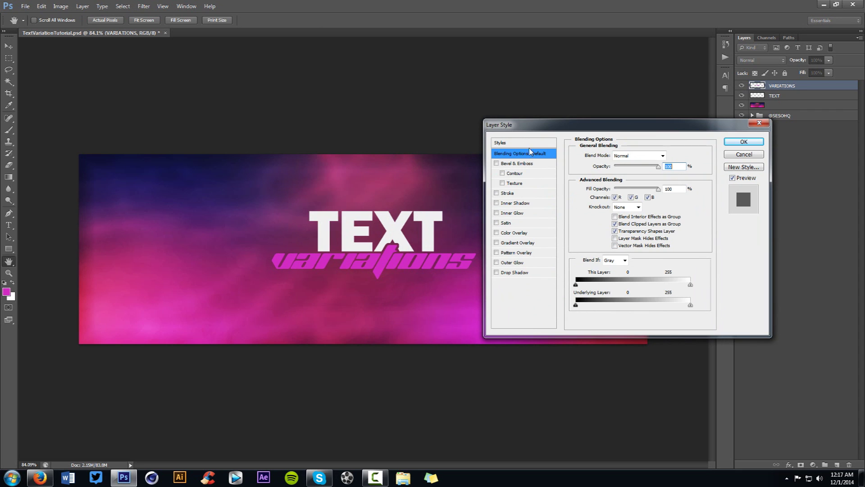
{"action": "left_click", "coordinate": [516, 164]}
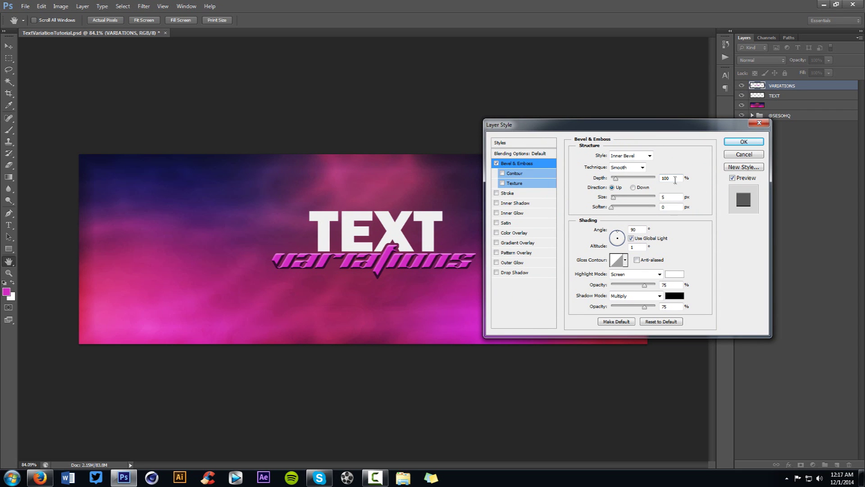
{"action": "left_click_drag", "start_coordinate": [676, 178], "coordinate": [651, 177]}
{"action": "type", "text": "550"}
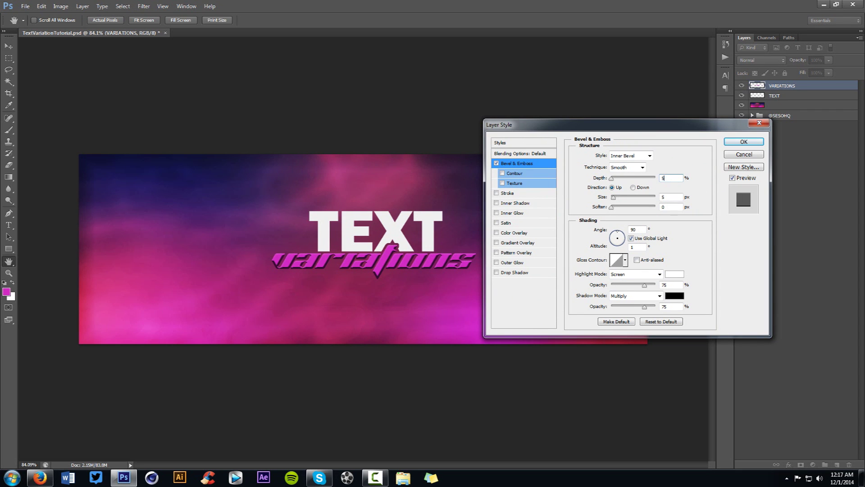
{"action": "double_click", "coordinate": [672, 197]}
{"action": "type", "text": "145"}
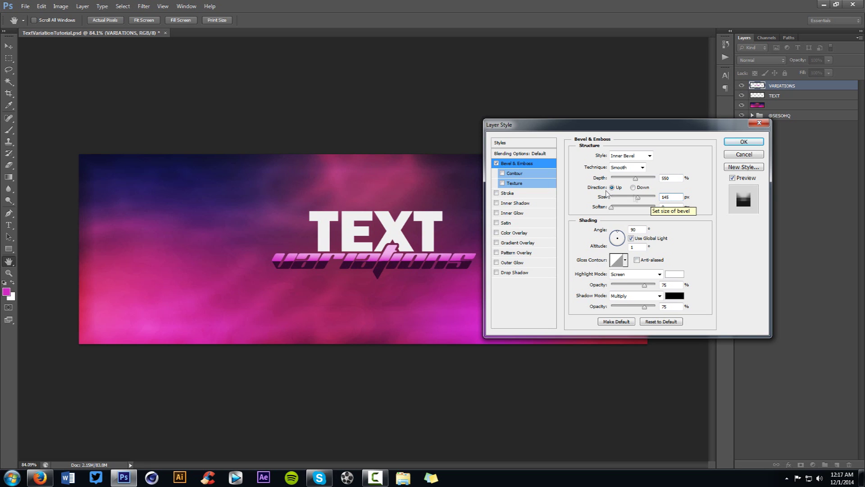
Step: Set bevel highlight light grey at 10%, shadow #2f2f2f at 21%, and enable Drop Shadow
{"action": "left_click", "coordinate": [674, 274]}
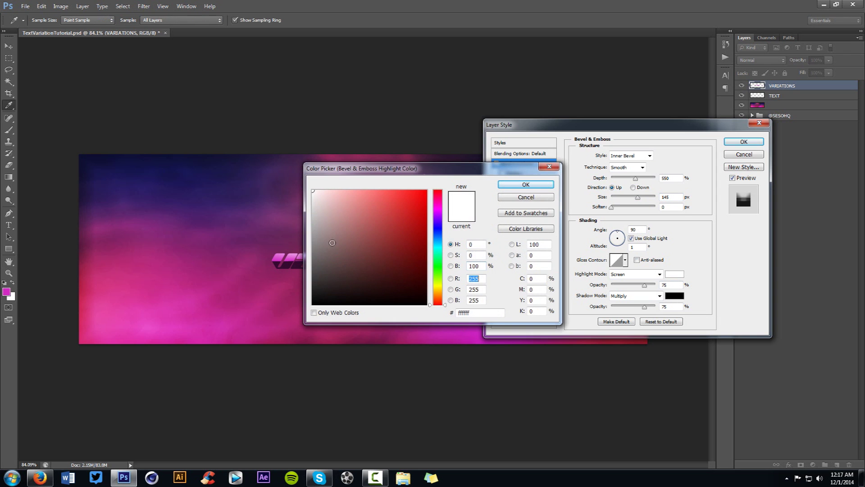
{"action": "left_click", "coordinate": [541, 187]}
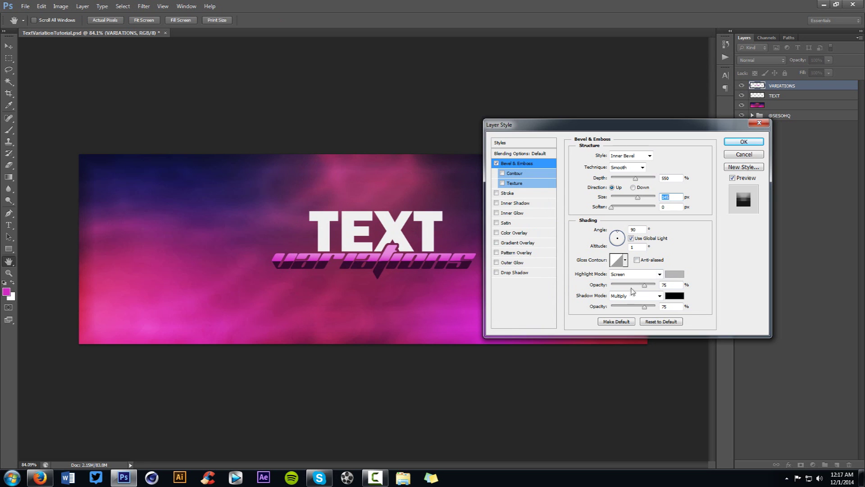
{"action": "left_click_drag", "start_coordinate": [646, 285], "coordinate": [618, 288]}
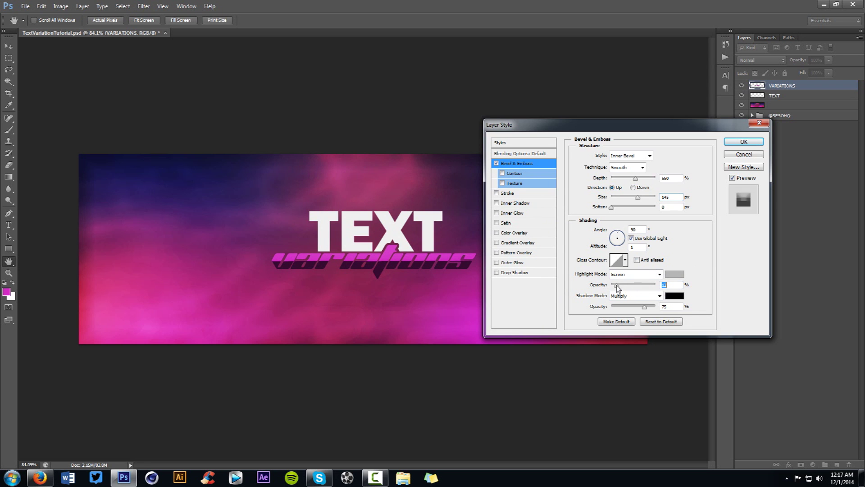
{"action": "left_click", "coordinate": [674, 295]}
{"action": "left_click_drag", "start_coordinate": [315, 304], "coordinate": [318, 279]}
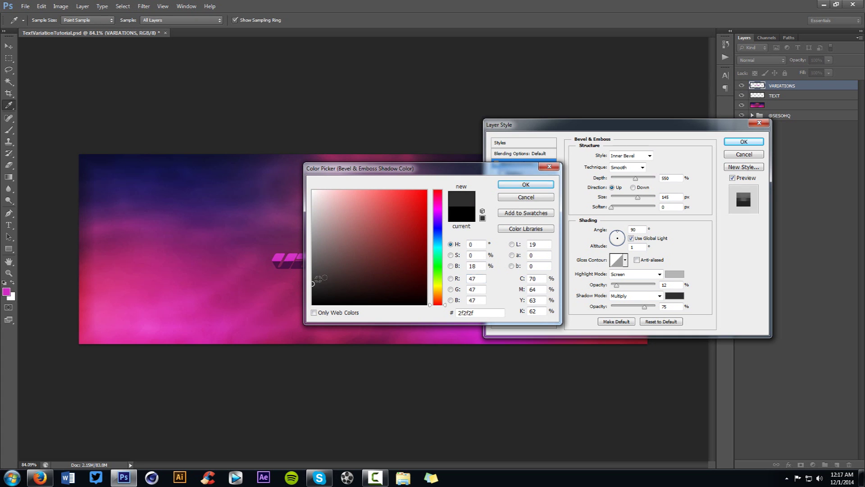
{"action": "left_click", "coordinate": [512, 186]}
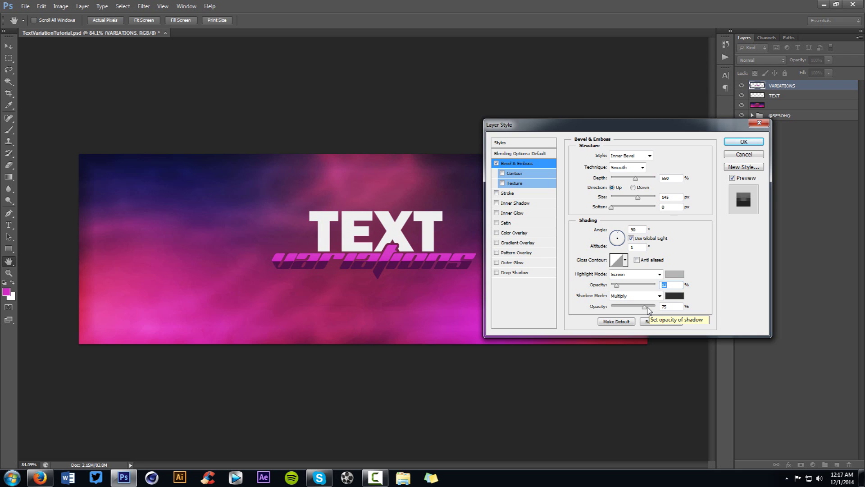
{"action": "left_click", "coordinate": [670, 296]}
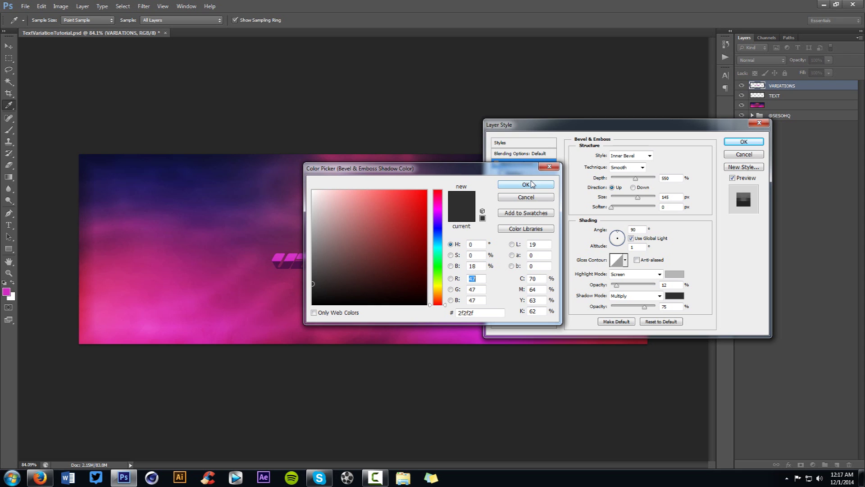
{"action": "left_click", "coordinate": [531, 184]}
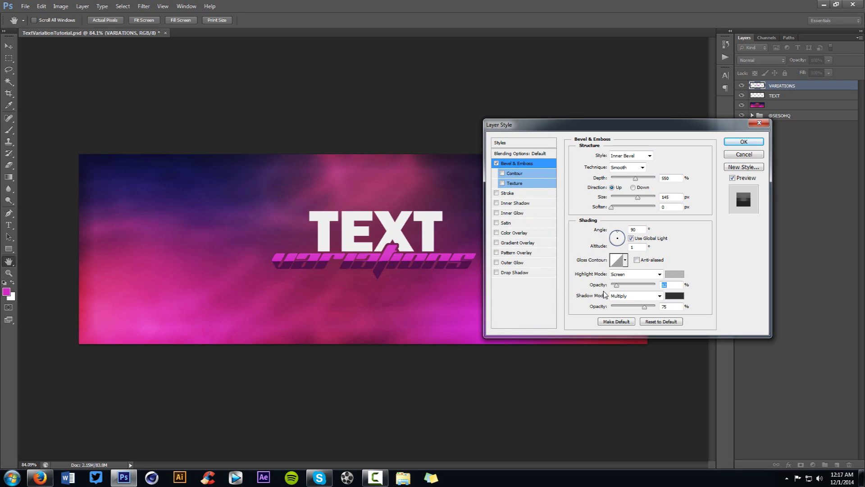
{"action": "left_click_drag", "start_coordinate": [643, 307], "coordinate": [620, 307]}
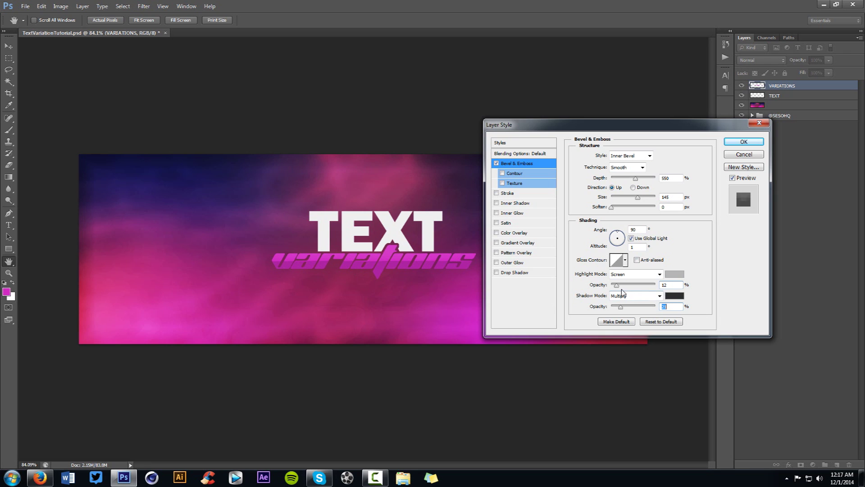
{"action": "double_click", "coordinate": [670, 286]}
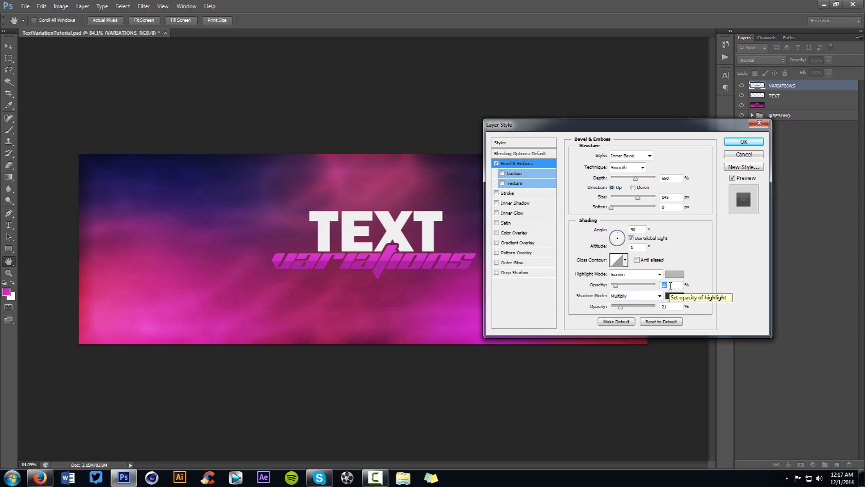
{"action": "double_click", "coordinate": [671, 305]}
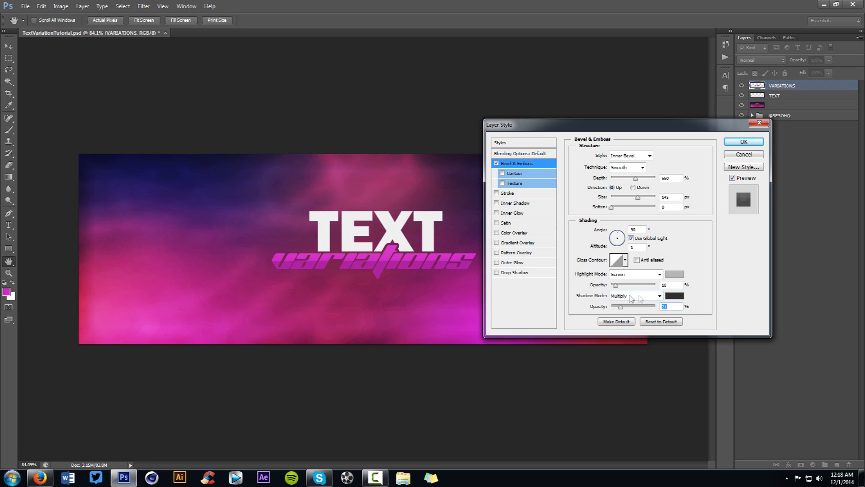
{"action": "left_click", "coordinate": [514, 273]}
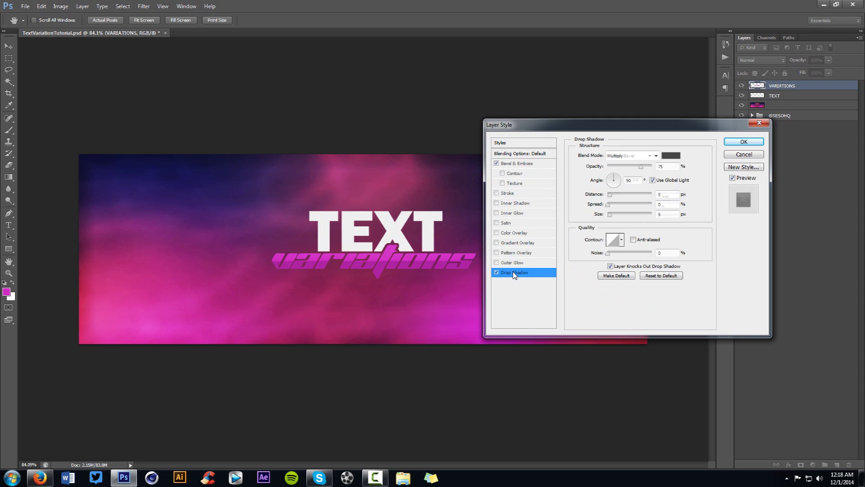
Step: Give the VARIATIONS drop shadow 2 px distance and 3 px size, then apply the style
{"action": "type", "text": "2"}
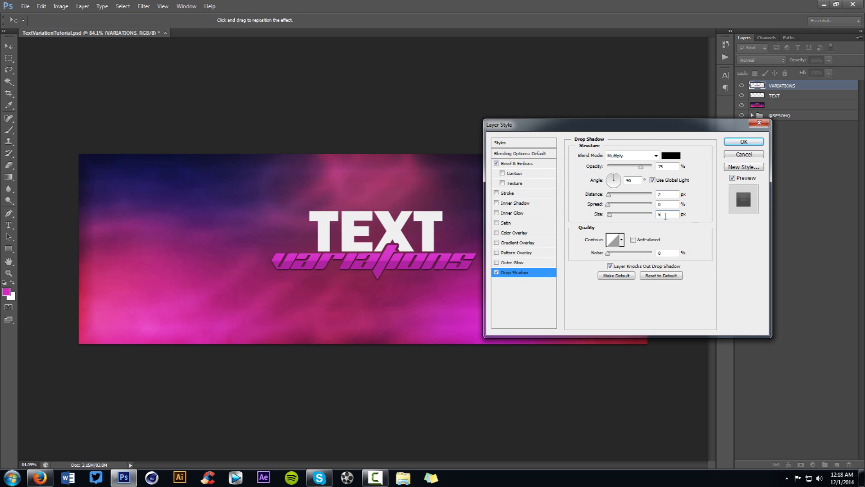
{"action": "type", "text": "3"}
{"action": "left_click", "coordinate": [743, 142]}
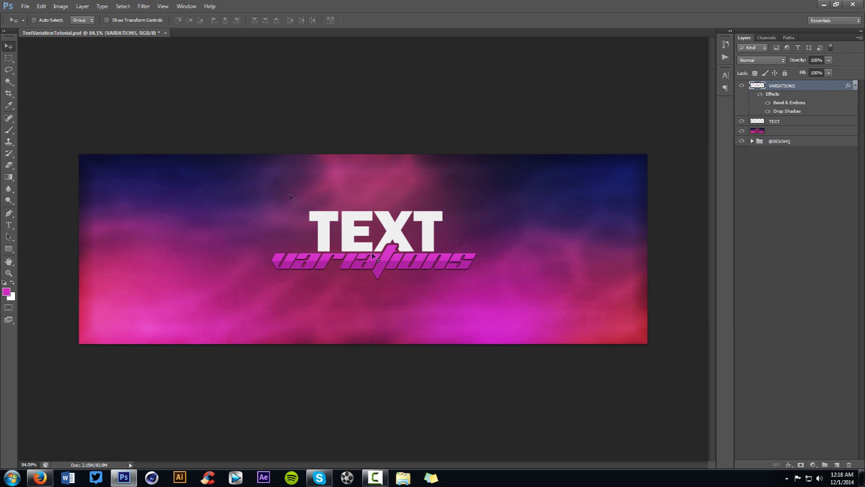
Step: Copy the VARIATIONS layer style and paste it onto the TEXT layer
{"action": "right_click", "coordinate": [821, 86]}
{"action": "left_click", "coordinate": [797, 230]}
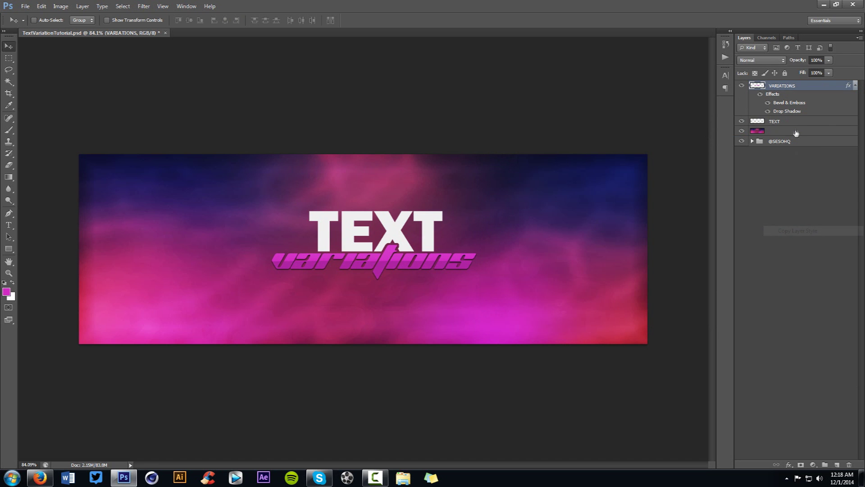
{"action": "right_click", "coordinate": [794, 121]}
{"action": "left_click", "coordinate": [797, 279]}
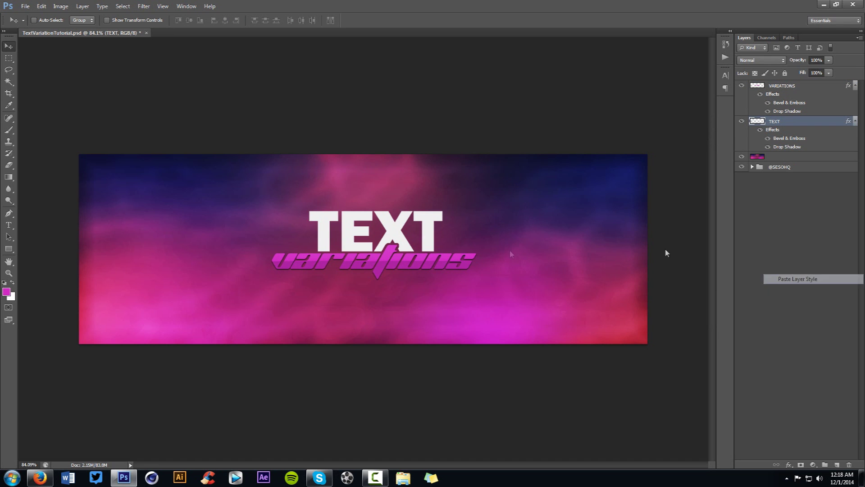
{"action": "scroll", "coordinate": [375, 235], "scroll_direction": "up", "scroll_amount": 2}
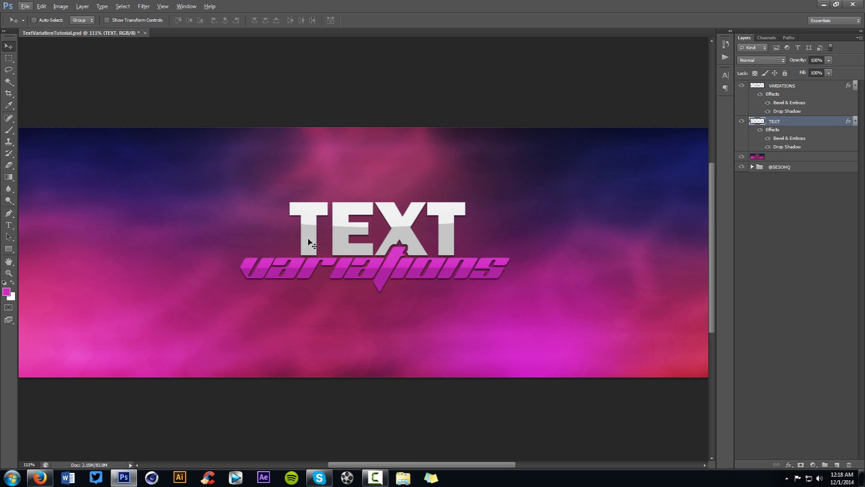
{"action": "double_click", "coordinate": [787, 139]}
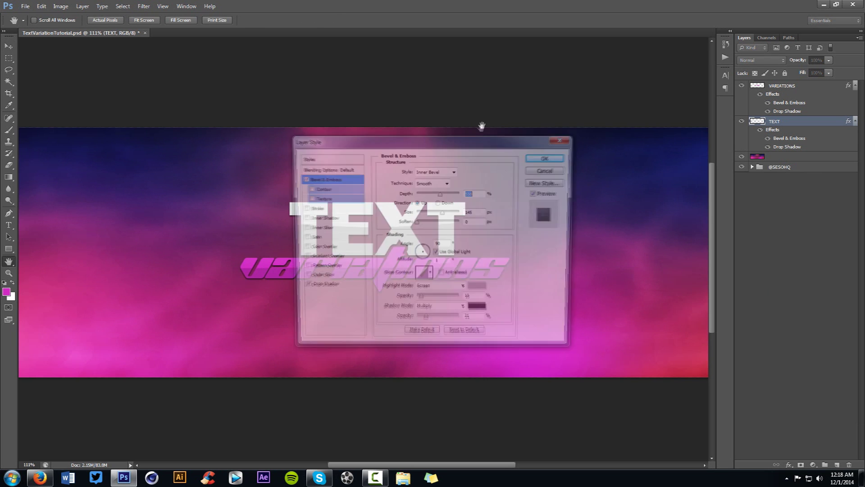
Step: Change the TEXT bevel's shadow colour to light grey #dadada and apply the style
{"action": "left_click_drag", "start_coordinate": [466, 149], "coordinate": [641, 157]}
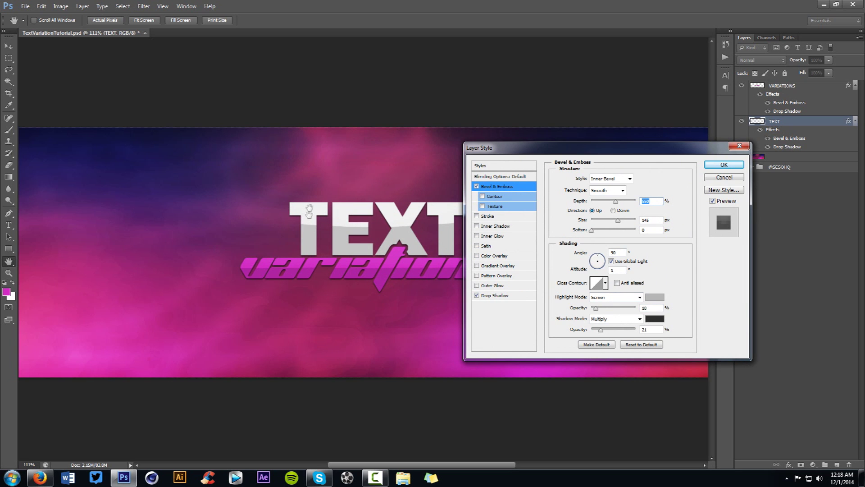
{"action": "left_click", "coordinate": [652, 324]}
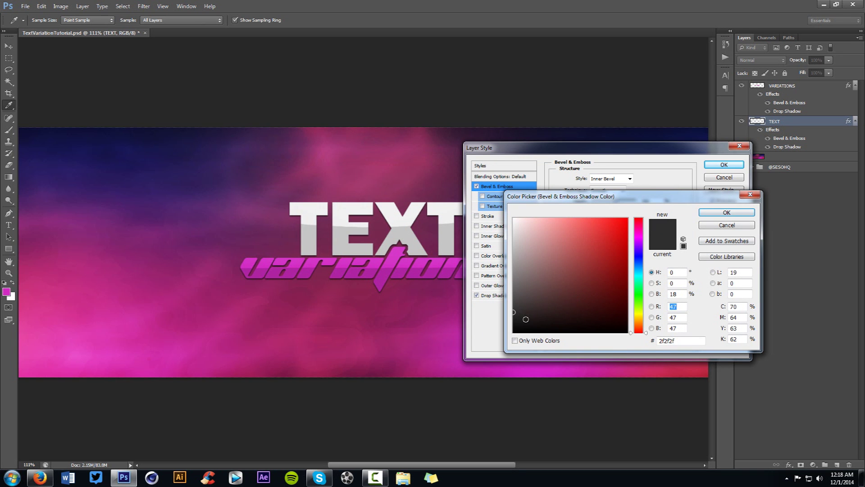
{"action": "left_click_drag", "start_coordinate": [525, 319], "coordinate": [513, 237]}
{"action": "left_click", "coordinate": [513, 234]}
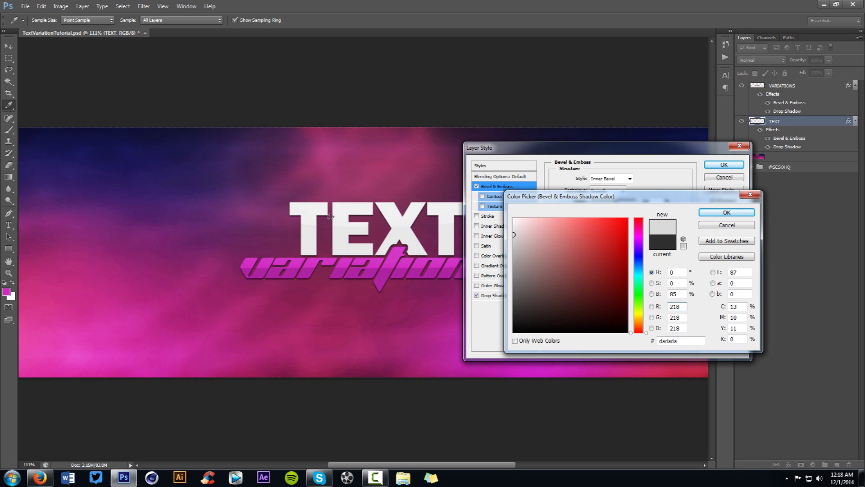
{"action": "left_click", "coordinate": [744, 211]}
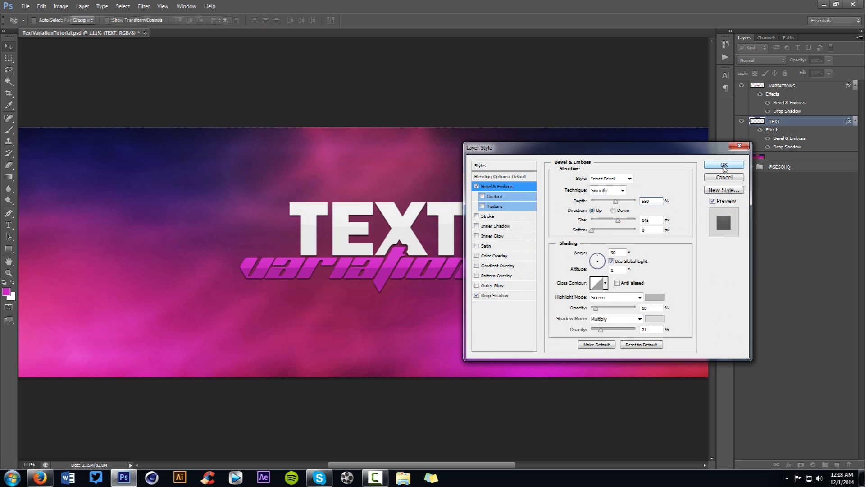
{"action": "left_click", "coordinate": [724, 165]}
{"action": "scroll", "coordinate": [451, 249], "scroll_direction": "down", "scroll_amount": 3}
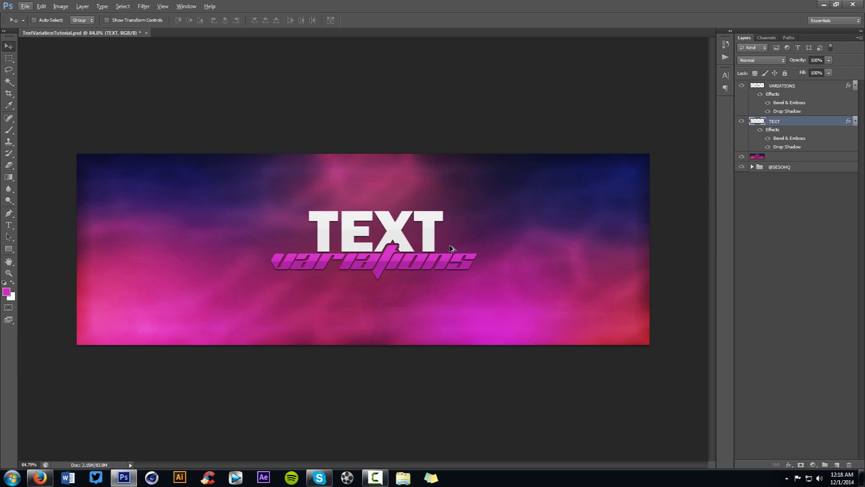
{"action": "left_click", "coordinate": [781, 90], "text": "shift"}
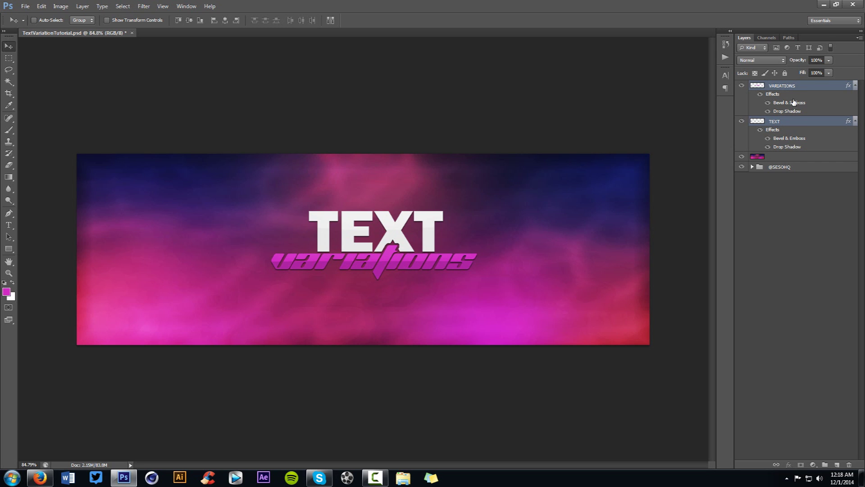
Step: Tilt TEXT and VARIATIONS together with a Perspective transform that widens the bottom edge
{"action": "left_click", "coordinate": [855, 86]}
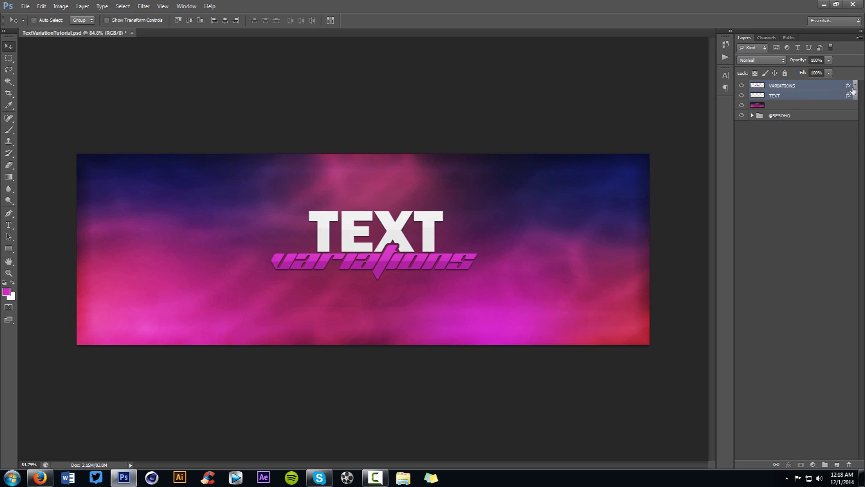
{"action": "key", "text": "ctrl+t"}
{"action": "right_click", "coordinate": [374, 221]}
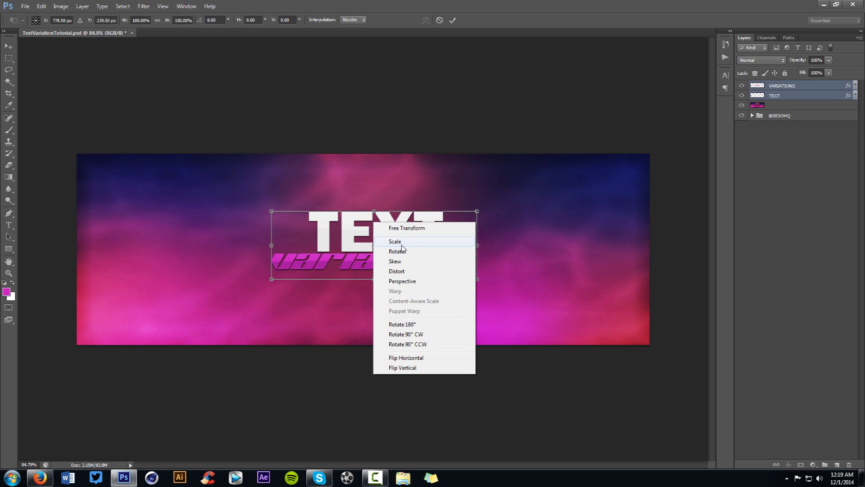
{"action": "left_click", "coordinate": [403, 281]}
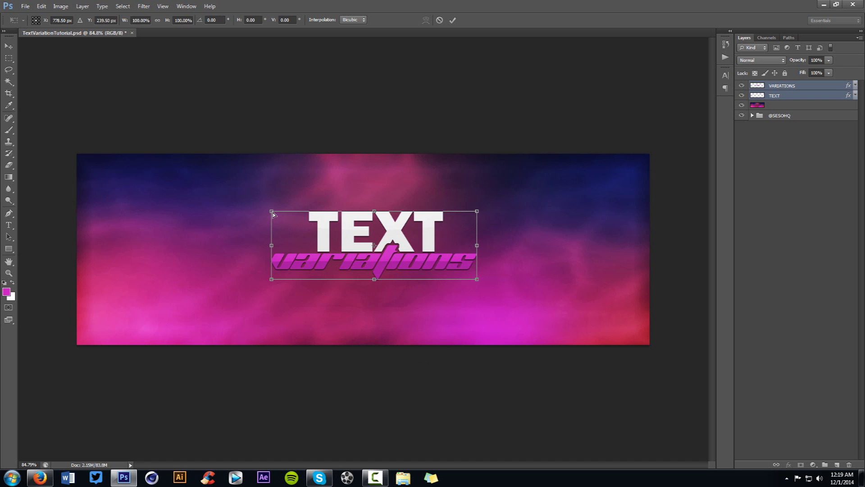
{"action": "left_click_drag", "start_coordinate": [273, 214], "coordinate": [272, 198]}
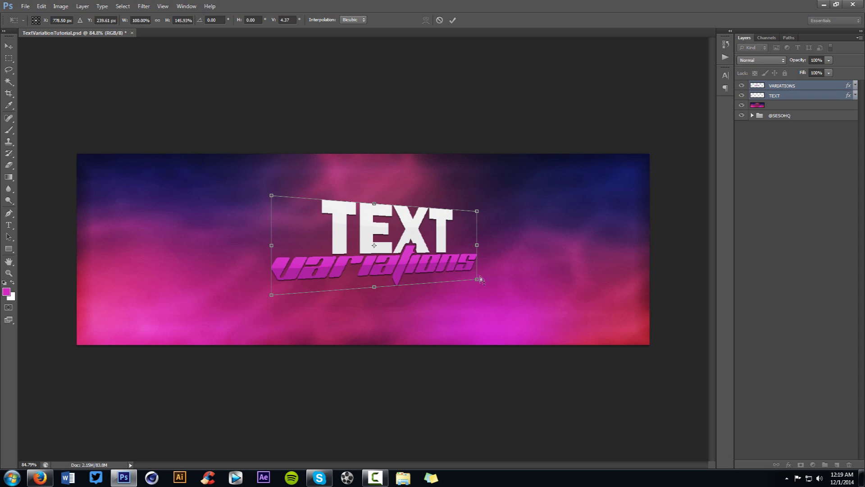
{"action": "left_click_drag", "start_coordinate": [477, 281], "coordinate": [481, 279]}
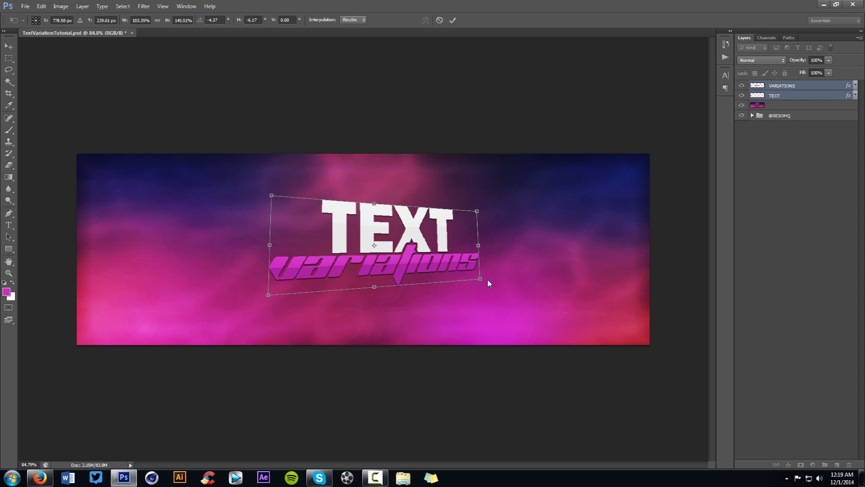
{"action": "left_click_drag", "start_coordinate": [481, 280], "coordinate": [491, 280]}
{"action": "key", "text": "Return"}
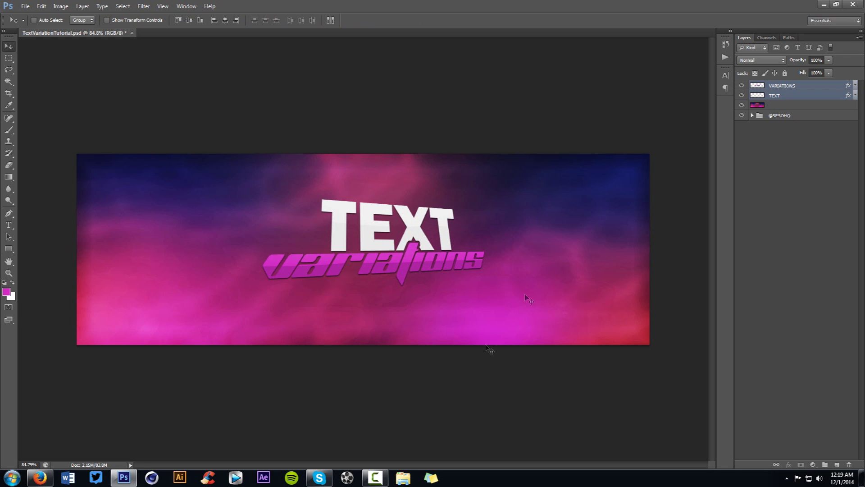
{"action": "left_click_drag", "start_coordinate": [449, 245], "coordinate": [445, 250]}
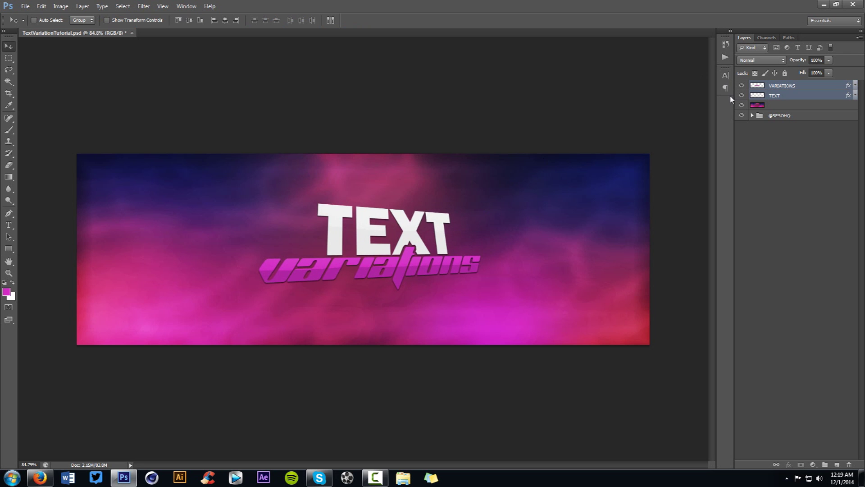
Step: Restore the perspective-tilted lettering, reposition it, and compare it against the reference logo
{"action": "key", "text": "ctrl+z"}
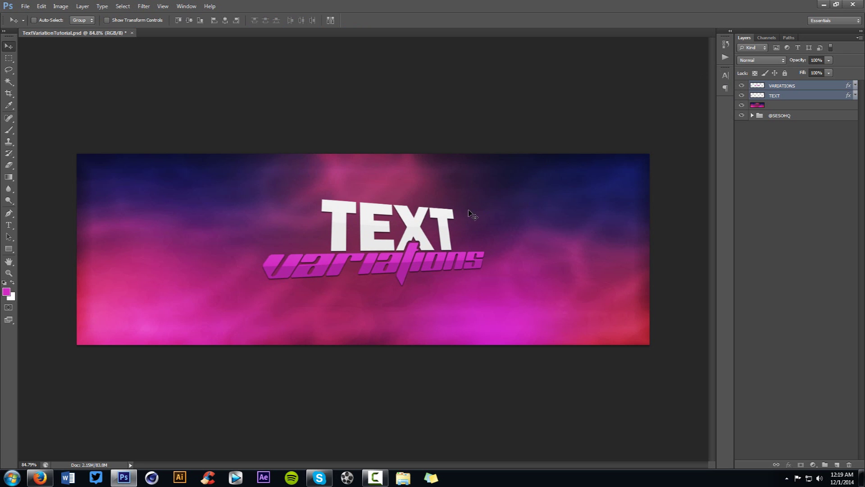
{"action": "key", "text": "ctrl+alt+z"}
{"action": "left_click", "coordinate": [42, 6]}
{"action": "left_click", "coordinate": [58, 24]}
{"action": "left_click_drag", "start_coordinate": [396, 226], "coordinate": [395, 227]}
{"action": "left_click", "coordinate": [741, 116], "text": "alt"}
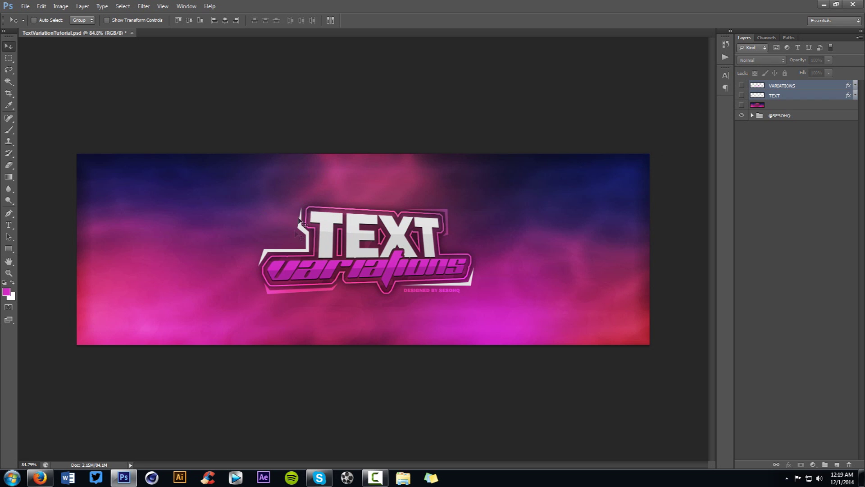
{"action": "left_click_drag", "start_coordinate": [742, 105], "coordinate": [742, 86]}
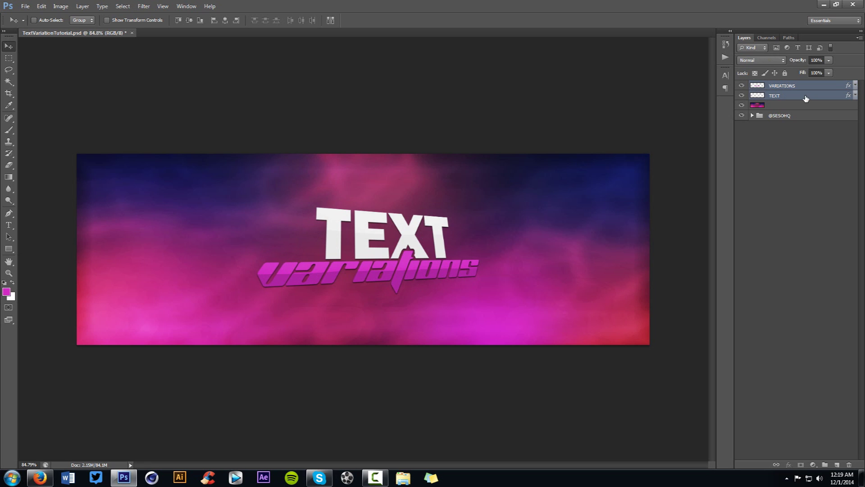
Step: Group TEXT and VARIATIONS into a hidden group named BACKUP
{"action": "key", "text": "ctrl+g"}
{"action": "double_click", "coordinate": [779, 85]}
{"action": "type", "text": "BACKUP"}
{"action": "key", "text": "Return"}
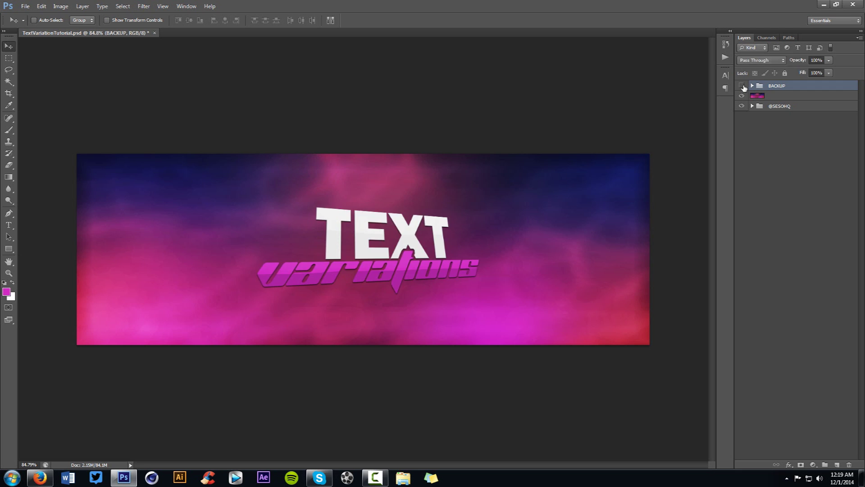
{"action": "left_click", "coordinate": [741, 86]}
Step: Duplicate the BACKUP group and merge the copy's TEXT and VARIATIONS into one layer
{"action": "key", "text": "ctrl+j"}
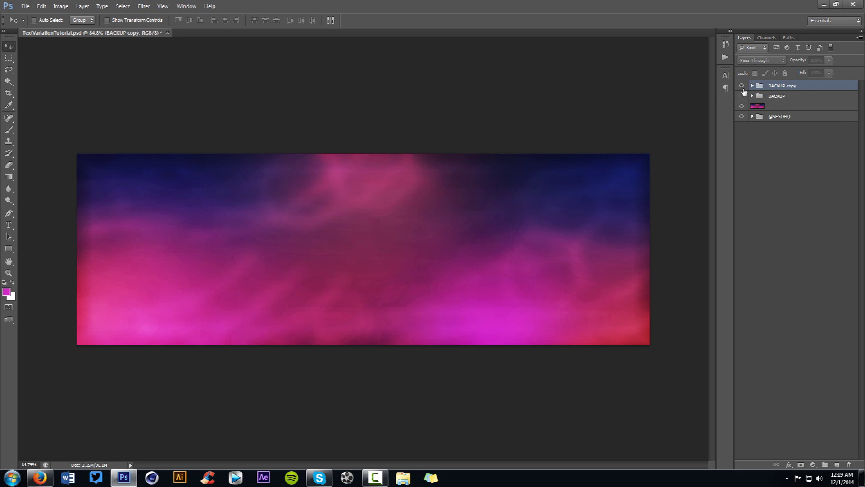
{"action": "left_click", "coordinate": [742, 86]}
{"action": "left_click", "coordinate": [751, 86]}
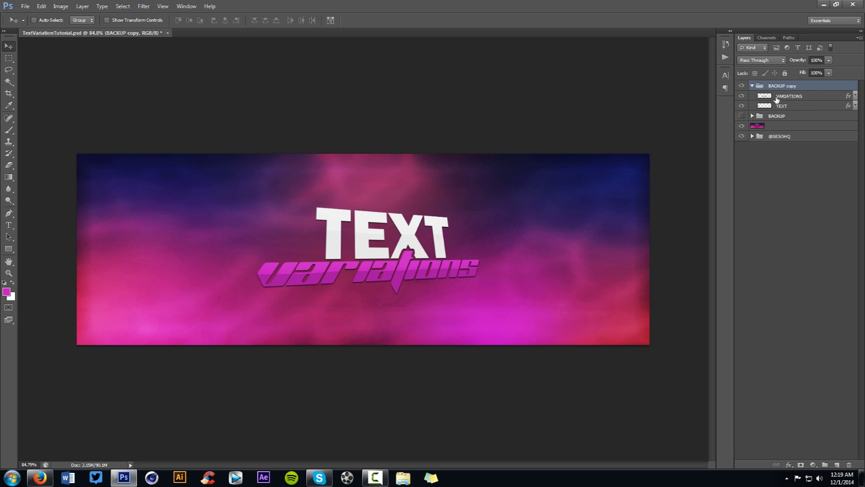
{"action": "left_click", "coordinate": [775, 96]}
{"action": "left_click", "coordinate": [790, 106], "text": "shift"}
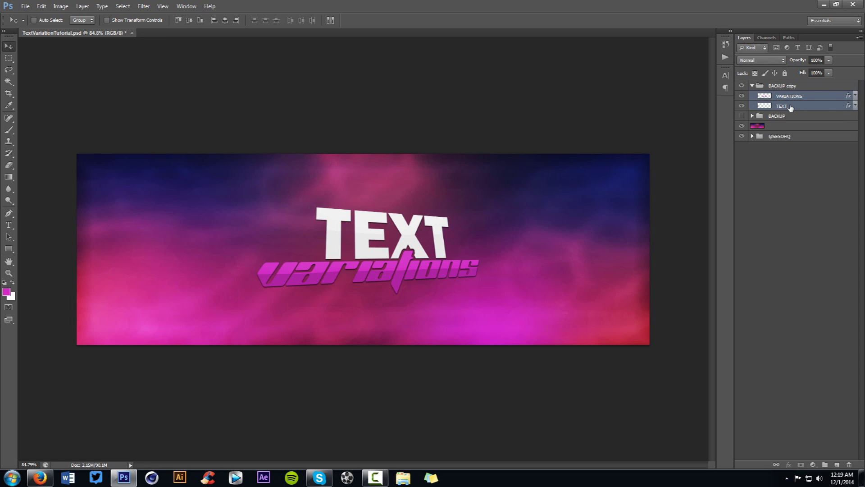
{"action": "key", "text": "ctrl+e"}
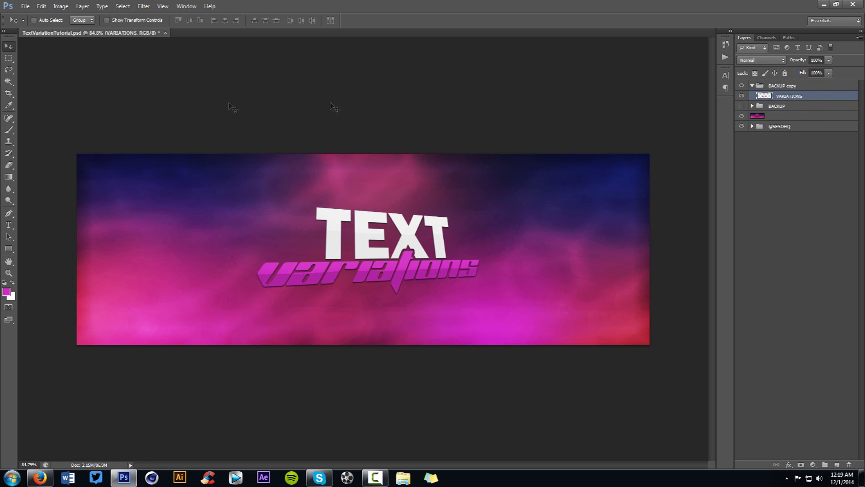
Step: Select the lettering shape with Magic Wand and Select Inverse, expanded by 1 px
{"action": "key", "text": "w"}
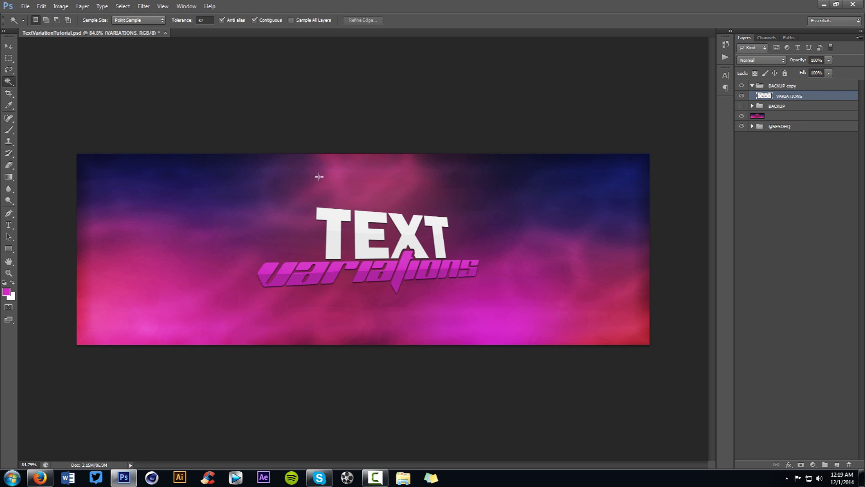
{"action": "left_click", "coordinate": [514, 172]}
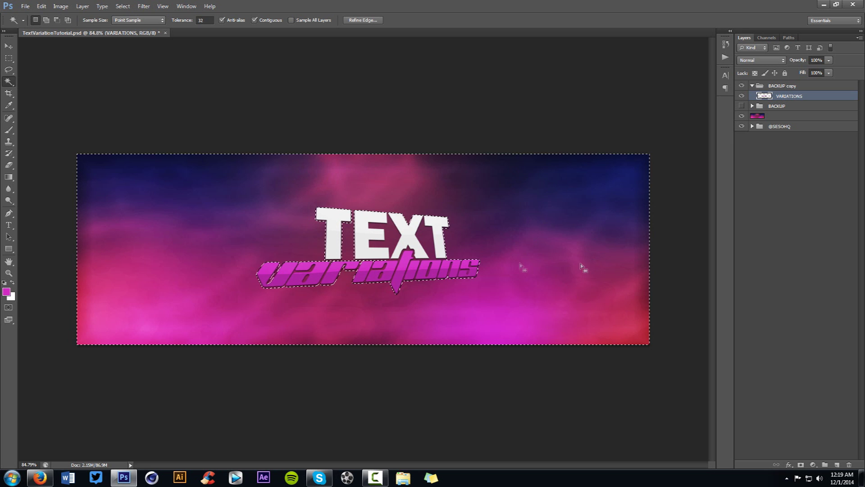
{"action": "right_click", "coordinate": [522, 189]}
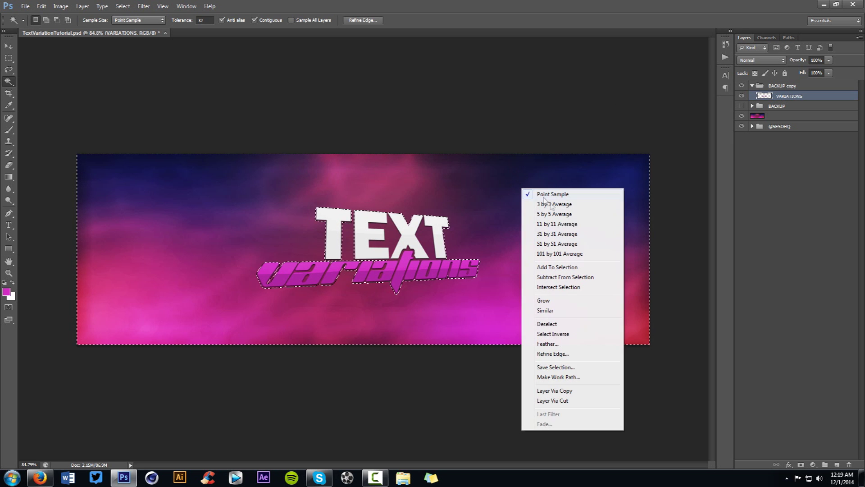
{"action": "left_click", "coordinate": [553, 334]}
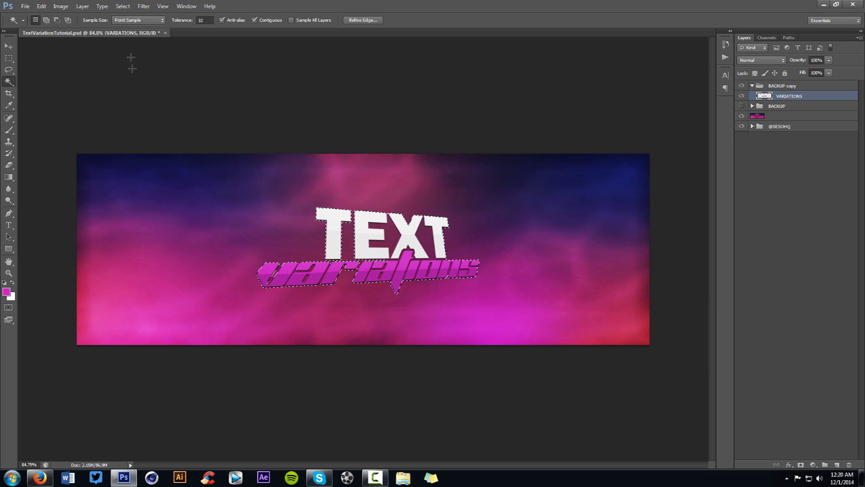
{"action": "left_click", "coordinate": [129, 9]}
{"action": "mouse_move", "coordinate": [140, 106]}
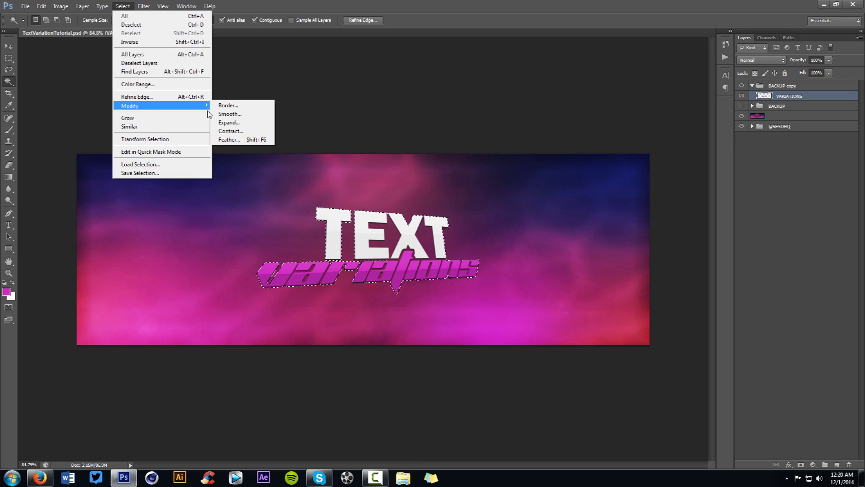
{"action": "left_click", "coordinate": [244, 123]}
{"action": "type", "text": "10"}
{"action": "key", "text": "Return"}
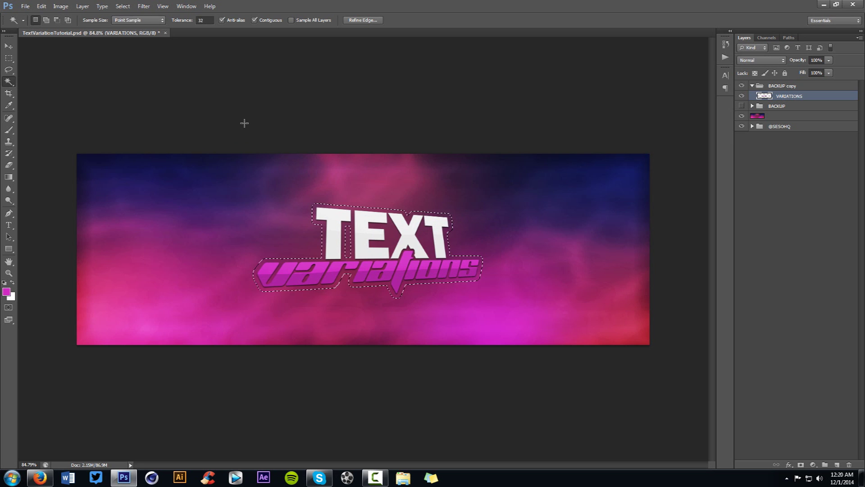
Step: Fill the selection with magenta on a new layer above the background, with Fill 0%
{"action": "left_click", "coordinate": [772, 116]}
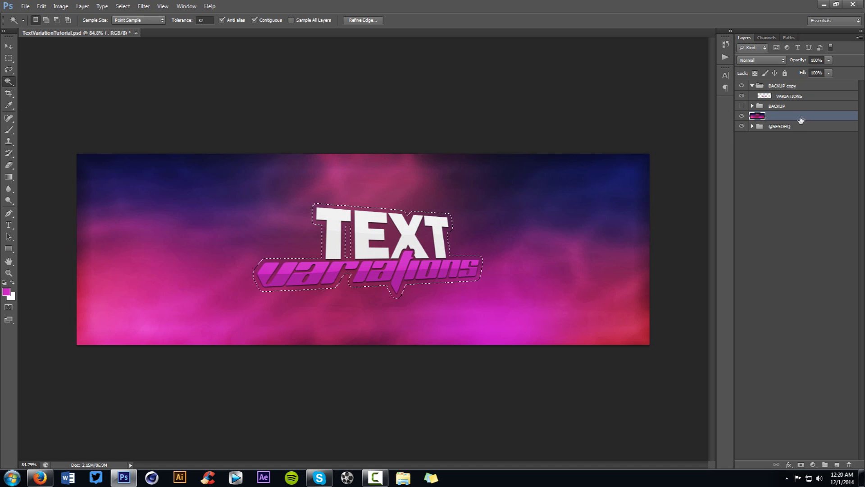
{"action": "right_click", "coordinate": [547, 190]}
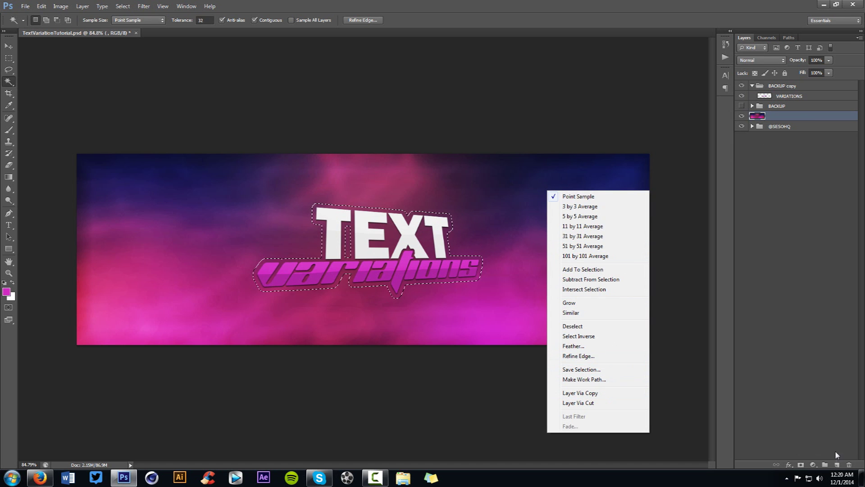
{"action": "left_click", "coordinate": [836, 465]}
{"action": "left_click", "coordinate": [836, 465]}
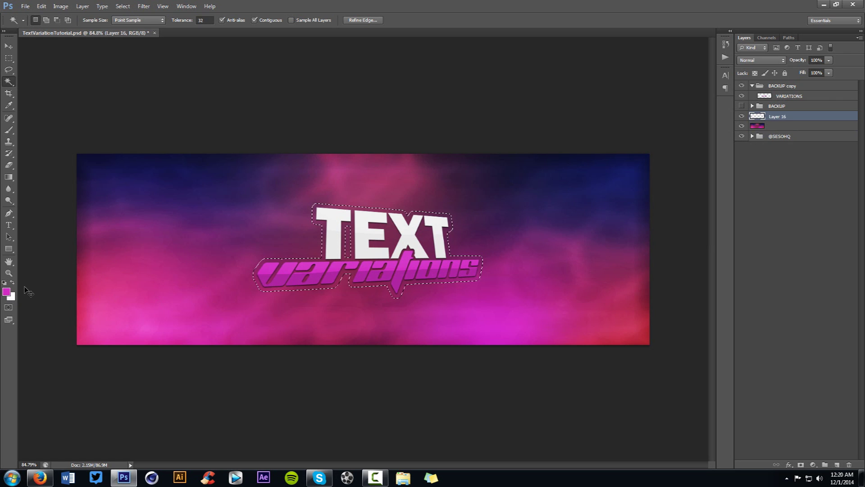
{"action": "key", "text": "alt+BackSpace"}
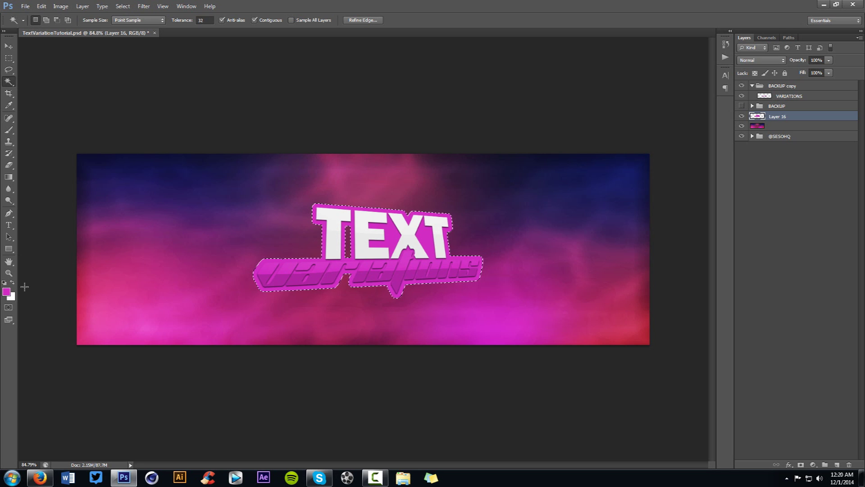
{"action": "key", "text": "ctrl+d"}
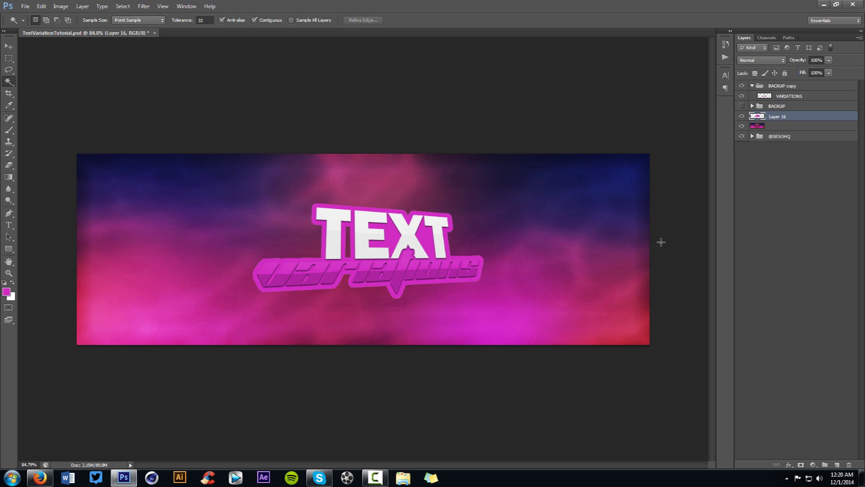
{"action": "left_click_drag", "start_coordinate": [828, 73], "coordinate": [623, 69]}
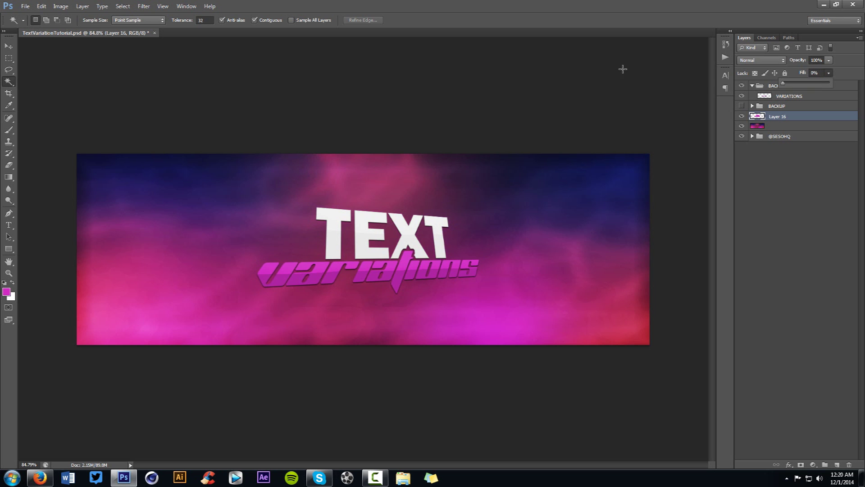
Step: Add a Layer 16 Inner Shadow with 0 distance, 10 px size and reduced opacity
{"action": "double_click", "coordinate": [817, 118]}
{"action": "left_click_drag", "start_coordinate": [498, 142], "coordinate": [734, 92]}
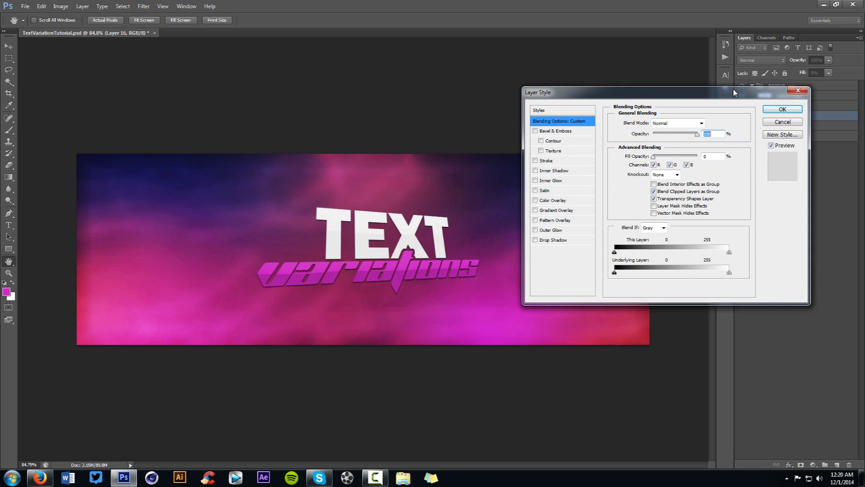
{"action": "left_click", "coordinate": [564, 171]}
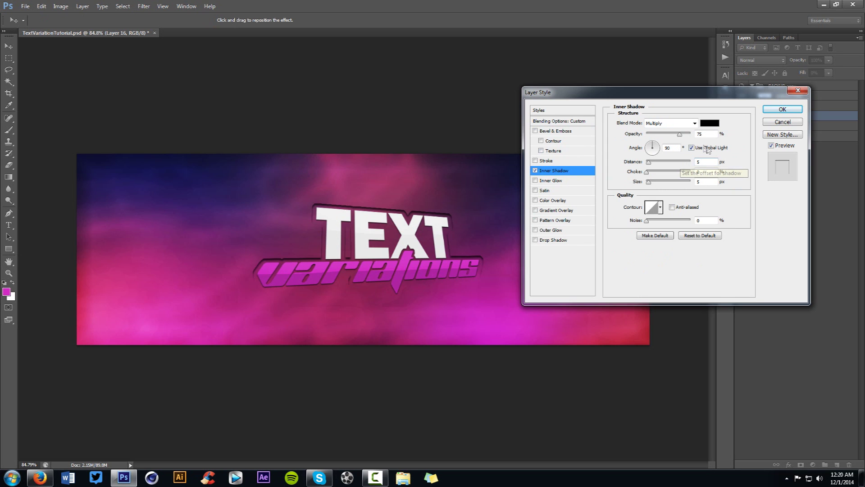
{"action": "type", "text": "0"}
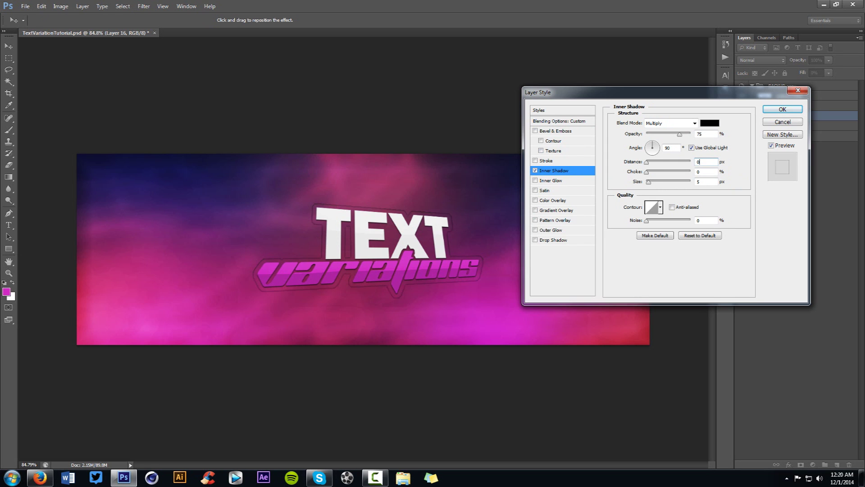
{"action": "left_click", "coordinate": [653, 172]}
{"action": "left_click_drag", "start_coordinate": [648, 181], "coordinate": [652, 182]}
{"action": "double_click", "coordinate": [706, 171]}
{"action": "type", "text": "0"}
{"action": "double_click", "coordinate": [709, 182]}
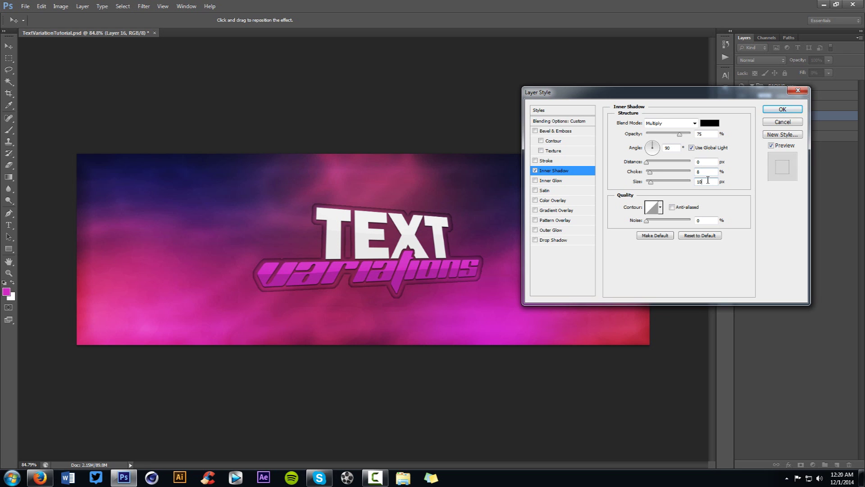
{"action": "left_click_drag", "start_coordinate": [679, 135], "coordinate": [666, 137]}
{"action": "type", "text": "5"}
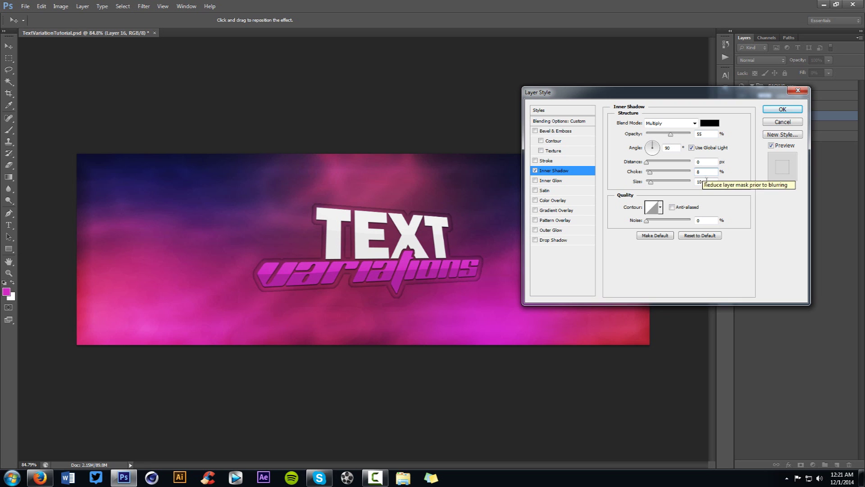
{"action": "left_click", "coordinate": [553, 160]}
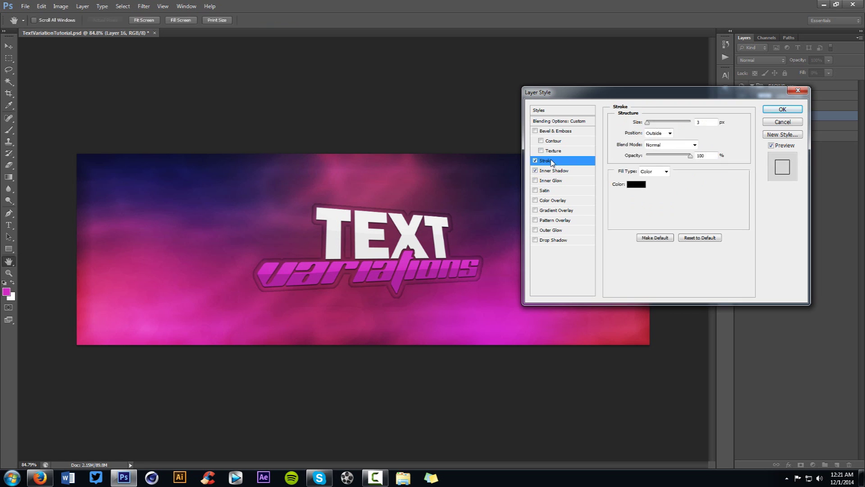
Step: Give the badge a size 4 Overlay stroke using the sampled white text colour
{"action": "left_click", "coordinate": [637, 184]}
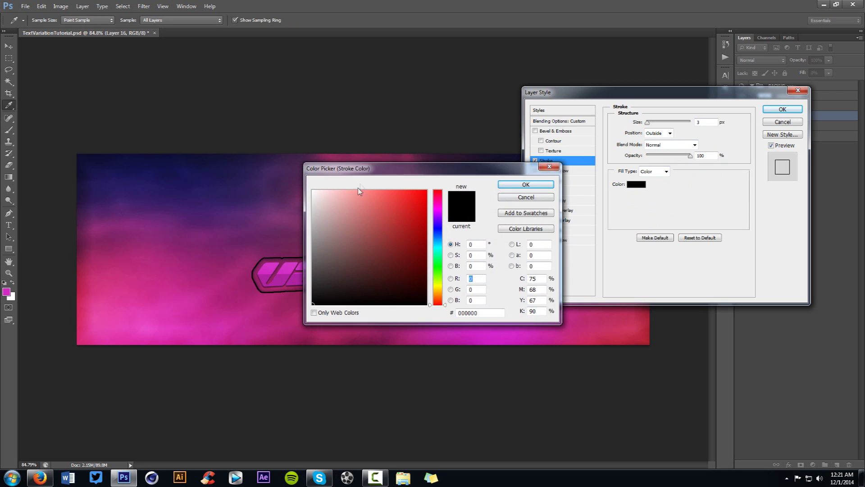
{"action": "left_click_drag", "start_coordinate": [367, 170], "coordinate": [453, 195]}
{"action": "left_click", "coordinate": [341, 213]}
{"action": "left_click", "coordinate": [615, 212]}
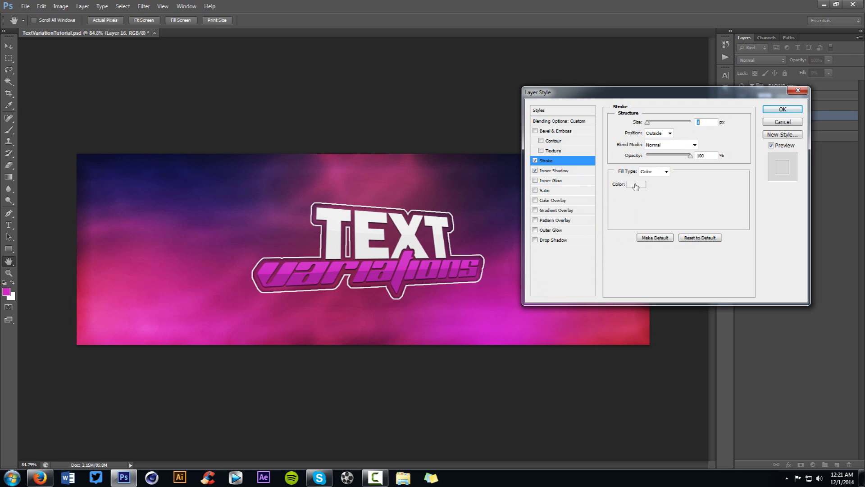
{"action": "left_click", "coordinate": [656, 146]}
{"action": "left_click", "coordinate": [653, 262]}
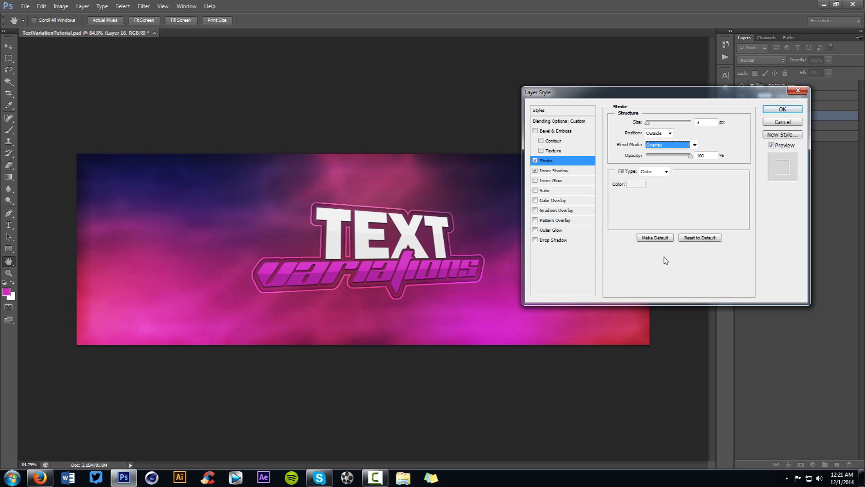
{"action": "left_click", "coordinate": [706, 123]}
{"action": "key", "text": "Up"}
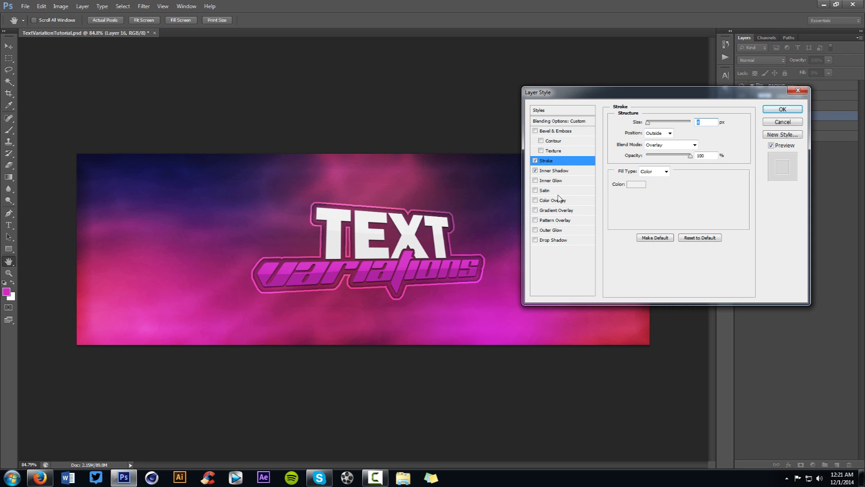
Step: Add a drop shadow with 0 px distance and enlarged spread and size
{"action": "left_click", "coordinate": [561, 241]}
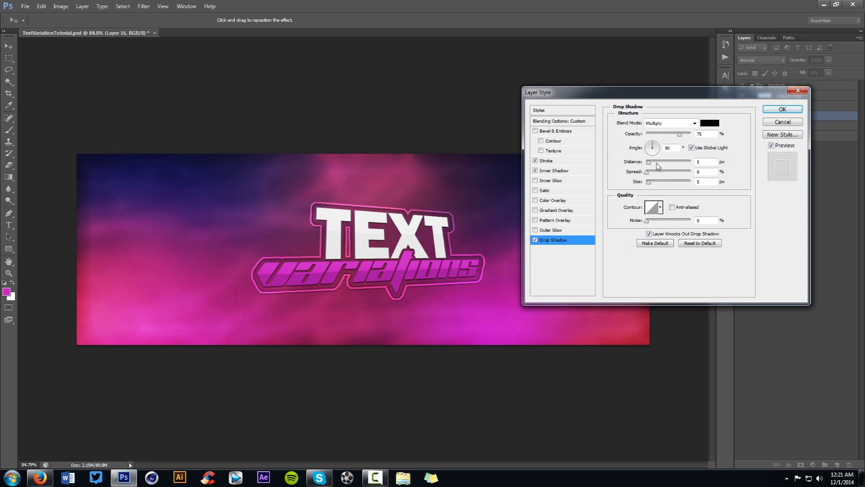
{"action": "type", "text": "0"}
{"action": "mouse_move", "coordinate": [650, 175]}
{"action": "left_mouse_down"}
{"action": "mouse_move", "coordinate": [657, 184]}
{"action": "mouse_move", "coordinate": [657, 172]}
{"action": "mouse_move", "coordinate": [655, 184]}
{"action": "left_mouse_up"}
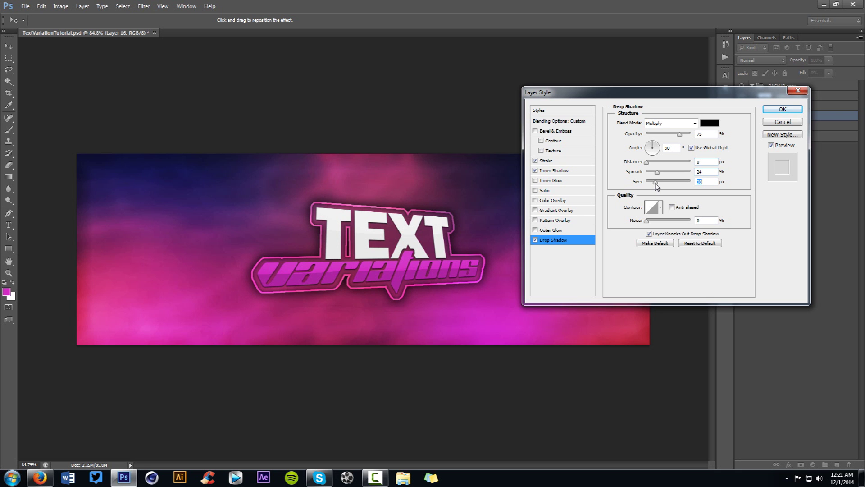
{"action": "left_click", "coordinate": [551, 210]}
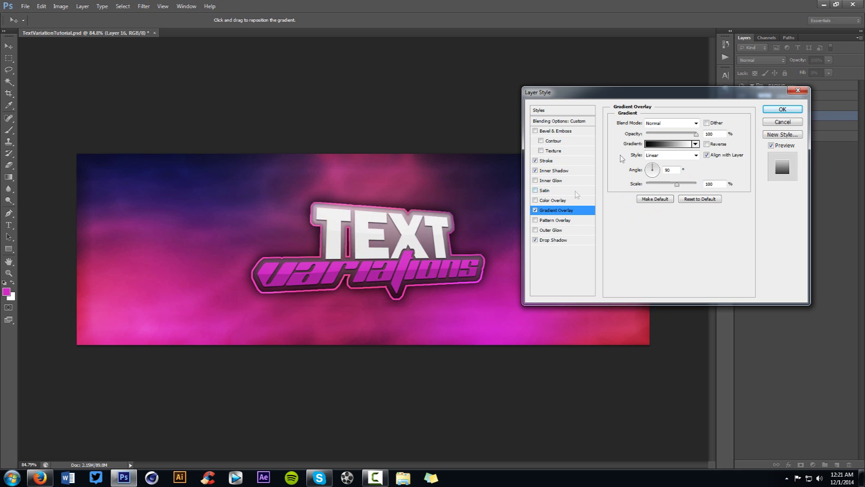
Step: Set the Gradient Overlay to Soft Light, black to #7b7b7b, at 55% opacity
{"action": "left_click", "coordinate": [671, 124]}
{"action": "left_click", "coordinate": [662, 246]}
{"action": "left_click", "coordinate": [683, 144]}
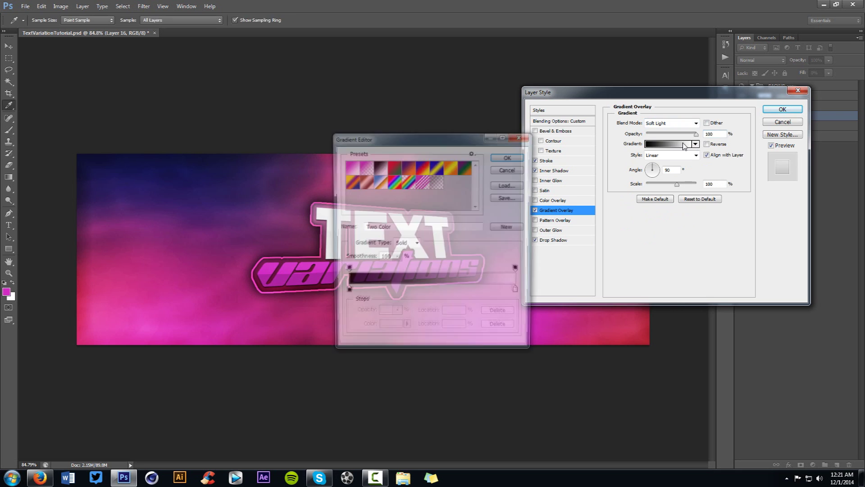
{"action": "left_click", "coordinate": [522, 295]}
{"action": "double_click", "coordinate": [523, 296]}
{"action": "mouse_move", "coordinate": [332, 201]}
{"action": "left_mouse_down"}
{"action": "mouse_move", "coordinate": [280, 263]}
{"action": "mouse_move", "coordinate": [285, 249]}
{"action": "left_mouse_up"}
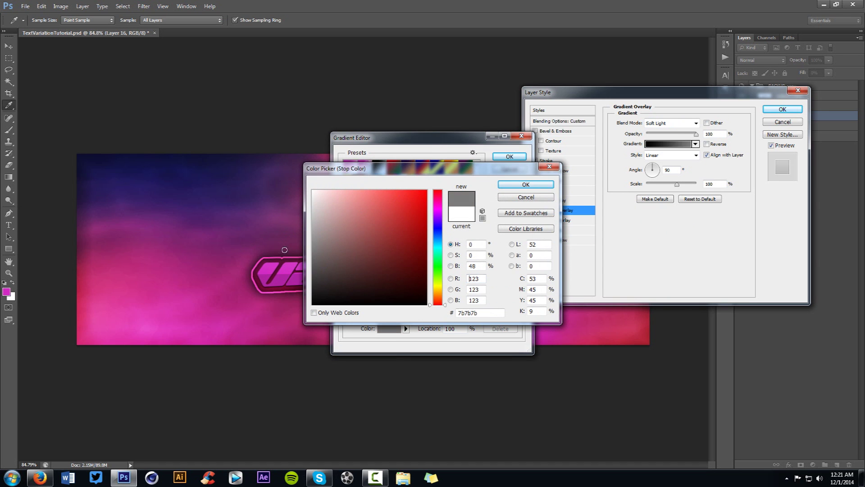
{"action": "left_click", "coordinate": [525, 185]}
{"action": "left_click", "coordinate": [510, 156]}
{"action": "left_click_drag", "start_coordinate": [680, 135], "coordinate": [661, 137]}
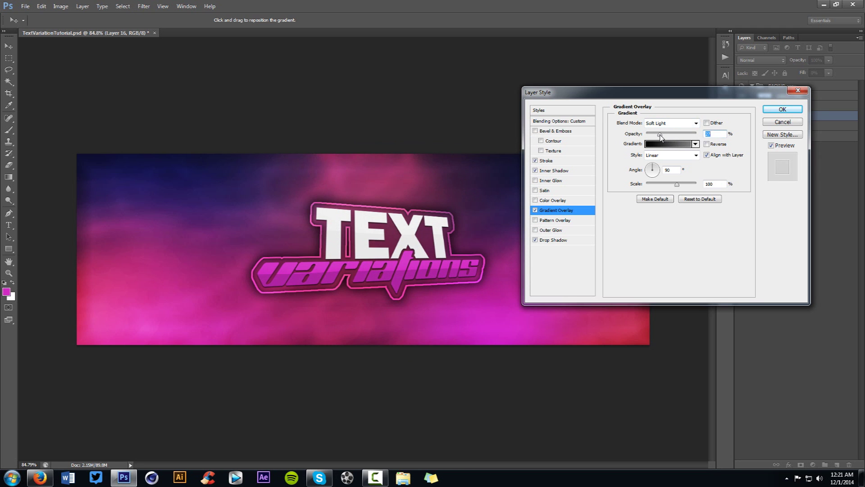
{"action": "left_click", "coordinate": [545, 191]}
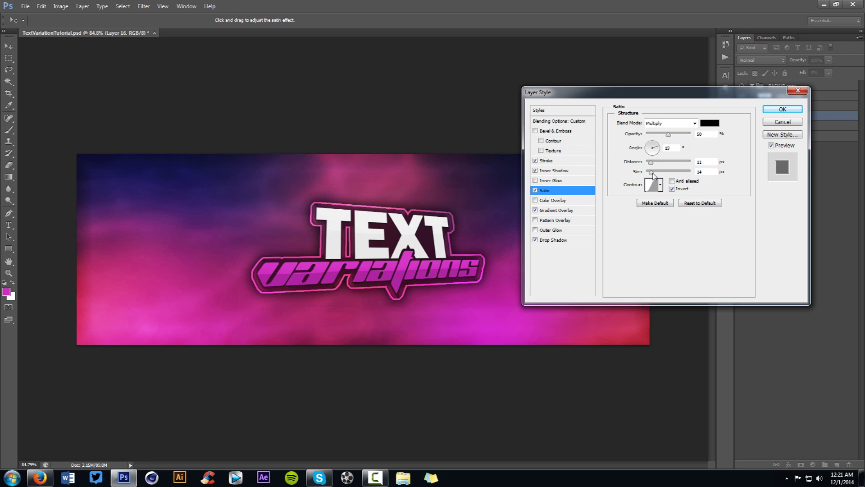
Step: Set Satin to Overlay, 97 px distance, 0 px size, 17% opacity, and apply all effects
{"action": "mouse_move", "coordinate": [650, 162]}
{"action": "left_mouse_down"}
{"action": "mouse_move", "coordinate": [639, 171]}
{"action": "mouse_move", "coordinate": [654, 162]}
{"action": "mouse_move", "coordinate": [684, 165]}
{"action": "left_mouse_up"}
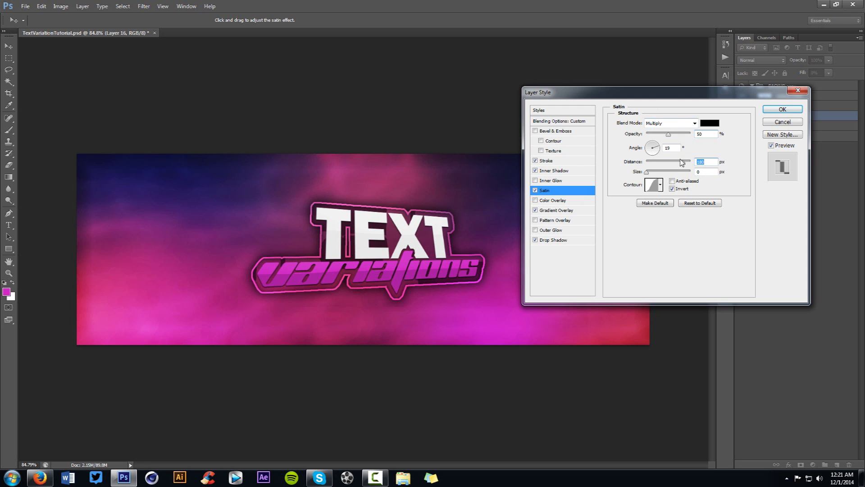
{"action": "left_click_drag", "start_coordinate": [683, 163], "coordinate": [677, 165]}
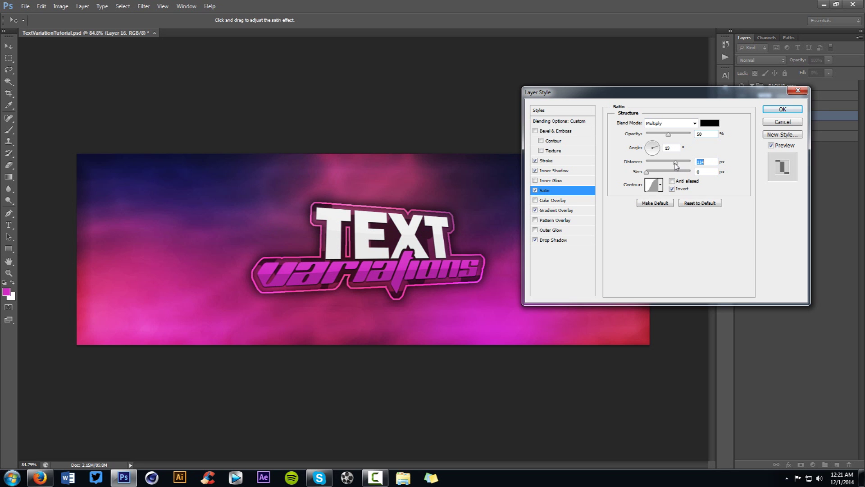
{"action": "left_click", "coordinate": [671, 124]}
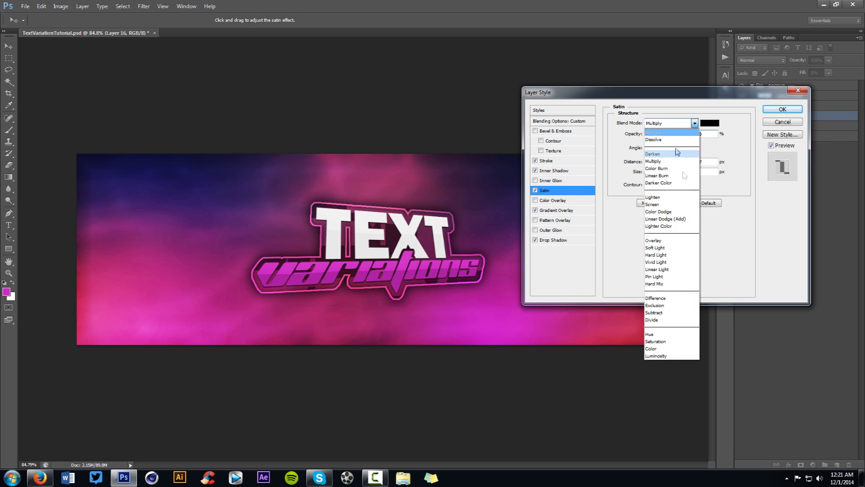
{"action": "left_click", "coordinate": [662, 240]}
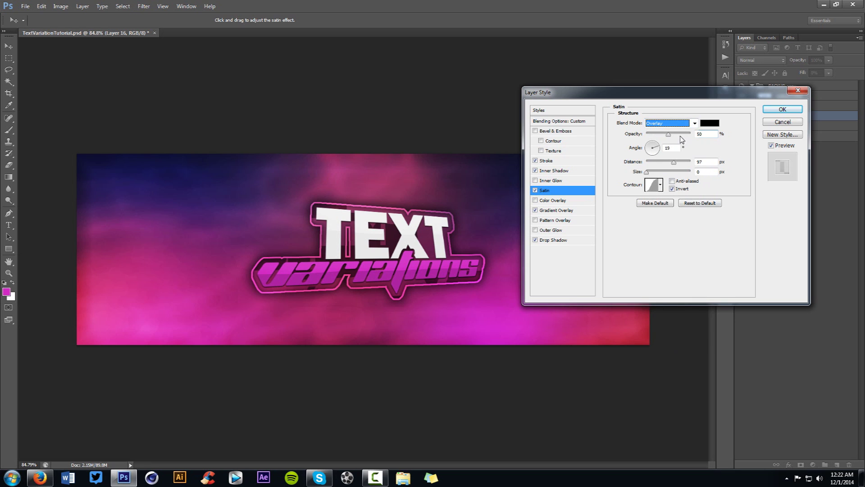
{"action": "left_click_drag", "start_coordinate": [668, 139], "coordinate": [655, 138]}
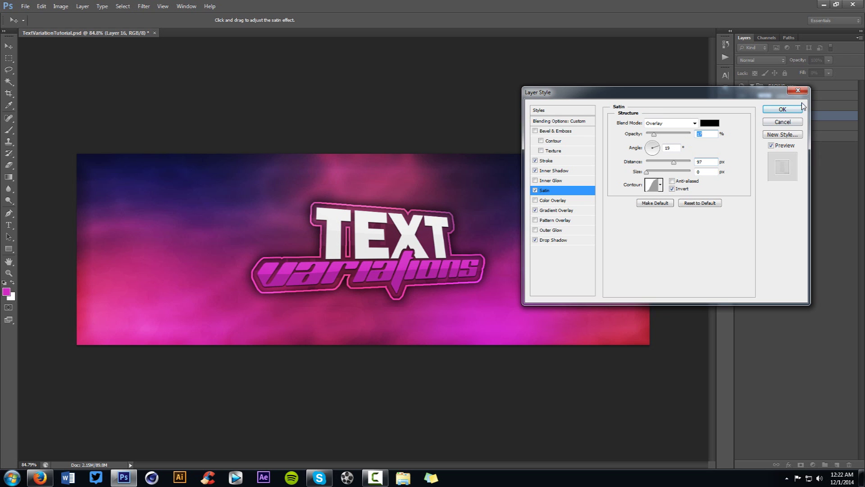
{"action": "left_click", "coordinate": [783, 109]}
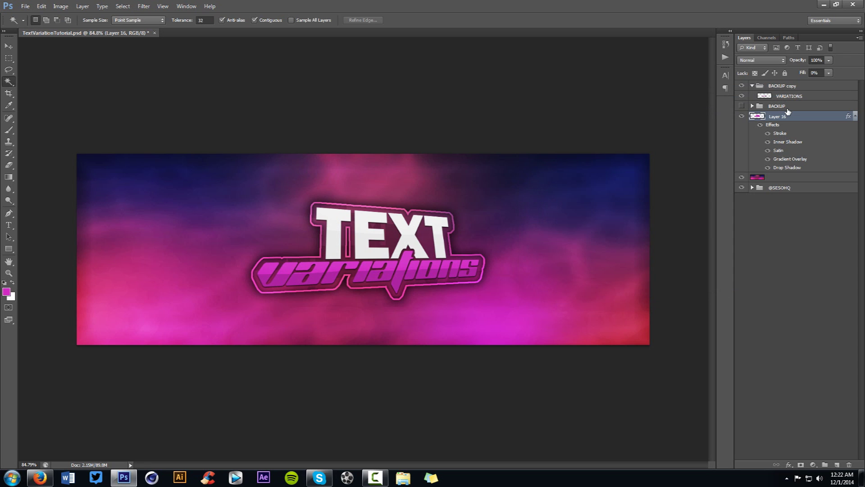
Step: Collapse Layer 16's effects and the BACKUP copy group, then add empty Layer 17 above the group
{"action": "left_click", "coordinate": [856, 117]}
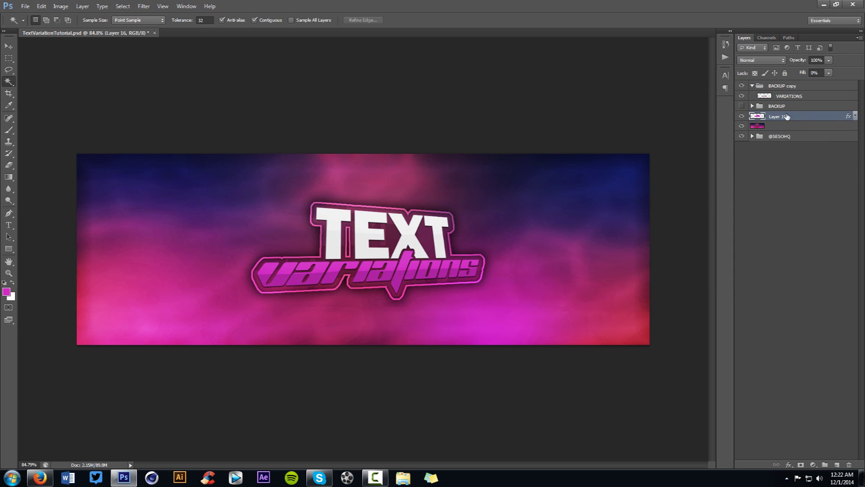
{"action": "left_click", "coordinate": [753, 86]}
{"action": "left_click", "coordinate": [789, 86]}
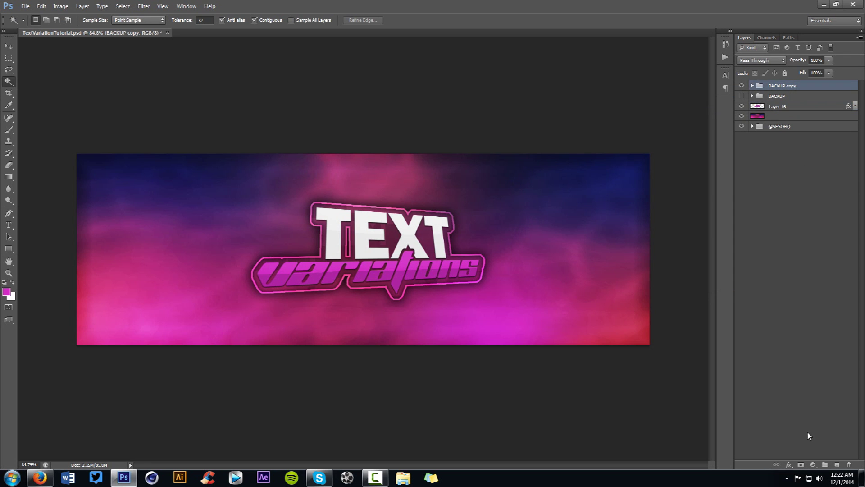
{"action": "left_click", "coordinate": [835, 464]}
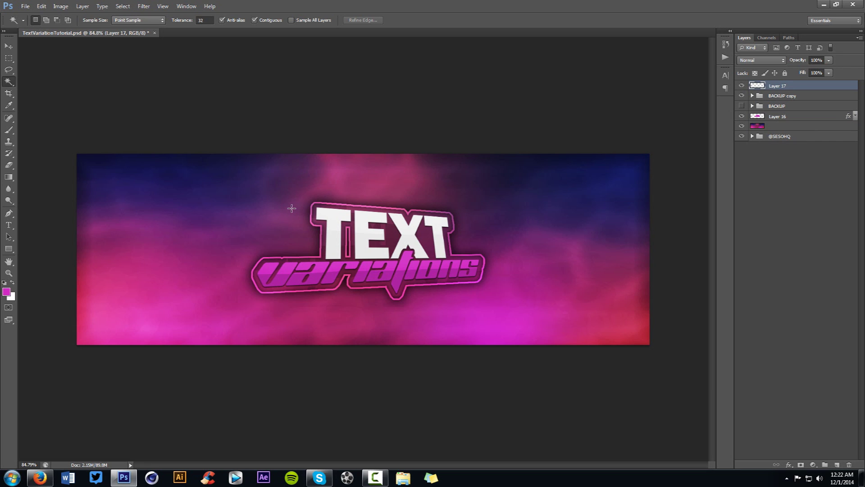
Step: With the Pen tool, trace a closed angular outline hugging the left side of the T
{"action": "key", "text": "p"}
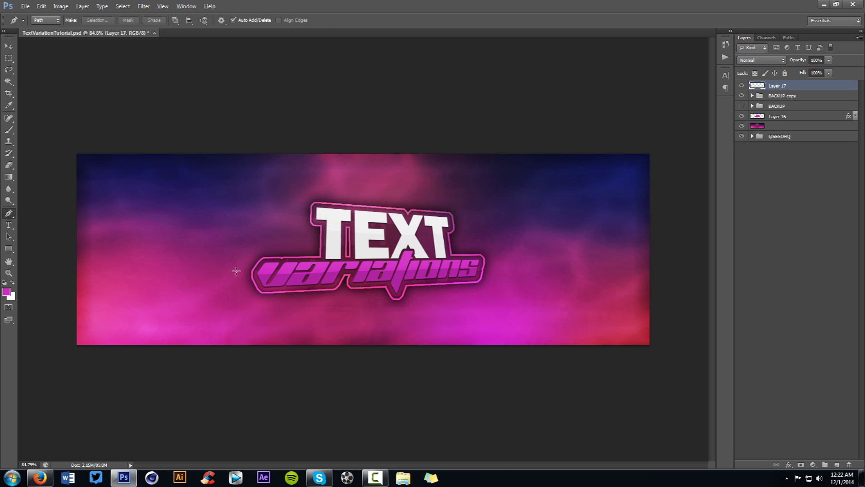
{"action": "scroll", "coordinate": [235, 271], "scroll_direction": "up", "scroll_amount": 3}
{"action": "left_click", "coordinate": [236, 276]}
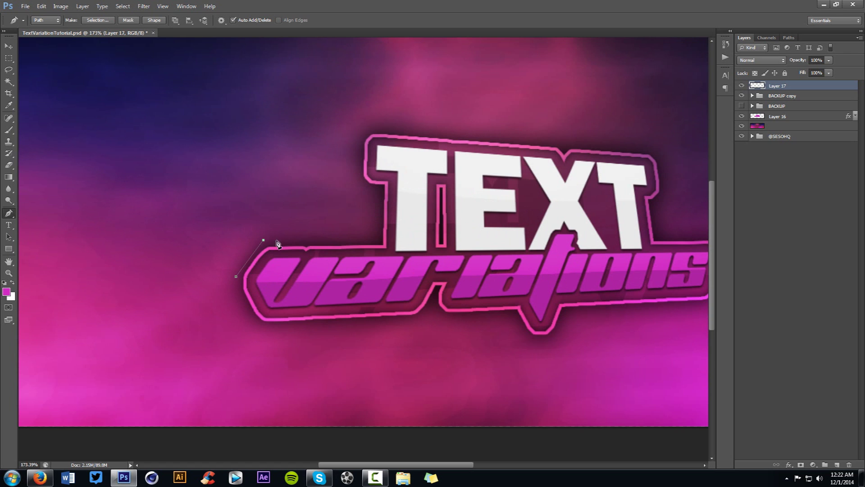
{"action": "left_click", "coordinate": [373, 236]}
{"action": "left_click", "coordinate": [375, 190]}
{"action": "left_click", "coordinate": [352, 185]}
{"action": "left_click", "coordinate": [364, 190]}
{"action": "left_click", "coordinate": [354, 178]}
{"action": "left_click", "coordinate": [353, 152]}
{"action": "left_click", "coordinate": [346, 183]}
{"action": "left_click", "coordinate": [360, 197]}
{"action": "left_click", "coordinate": [361, 225]}
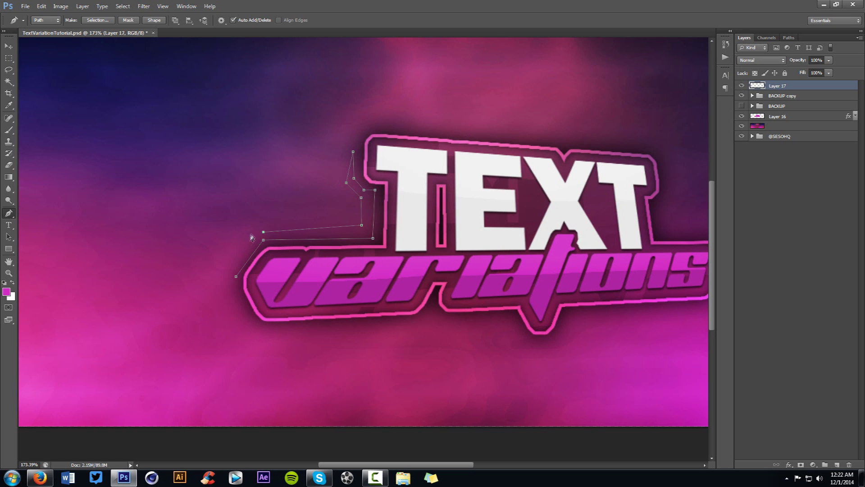
{"action": "left_click", "coordinate": [253, 231]}
{"action": "left_click", "coordinate": [236, 276]}
Step: Straighten the outline's lower edge, nudge a vertical edge right, and bring up the path's options
{"action": "left_click_drag", "start_coordinate": [363, 225], "coordinate": [362, 231]}
{"action": "key", "text": "Right"}
{"action": "key", "text": "Right"}
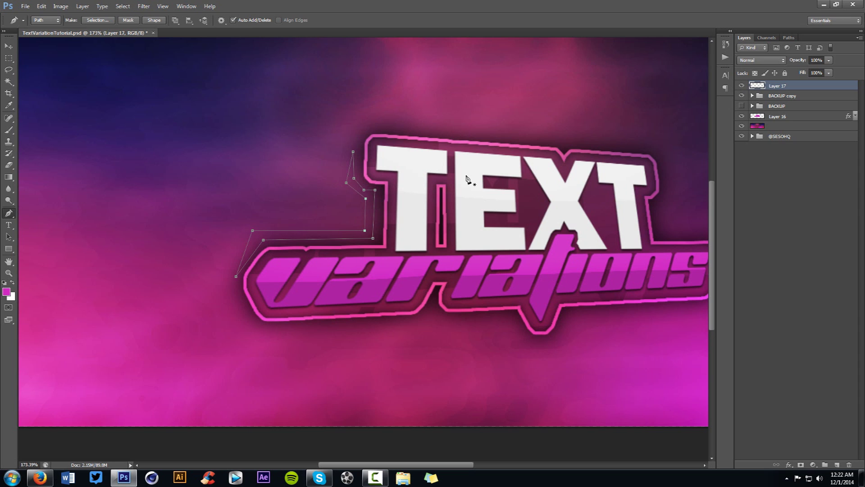
{"action": "left_click", "coordinate": [282, 212], "text": "ctrl"}
{"action": "right_click", "coordinate": [423, 131]}
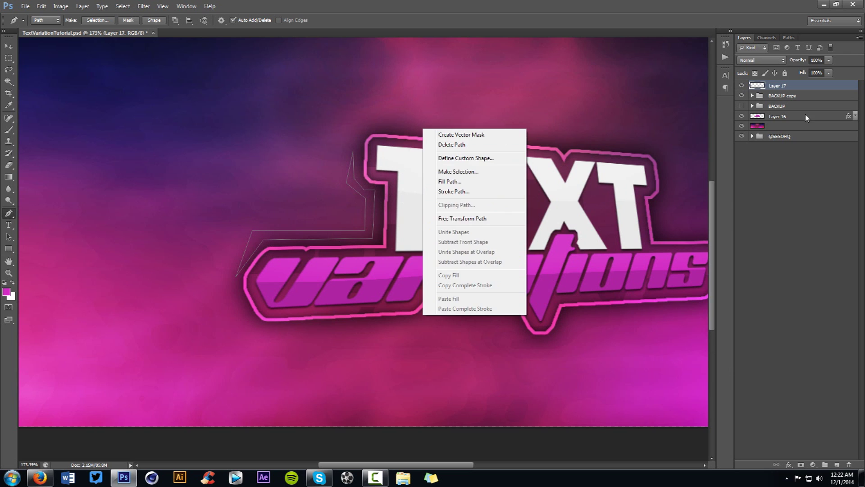
Step: Fill the left accent path with white, then delete the path
{"action": "left_click", "coordinate": [449, 181]}
{"action": "left_click", "coordinate": [439, 199]}
{"action": "left_click", "coordinate": [432, 222]}
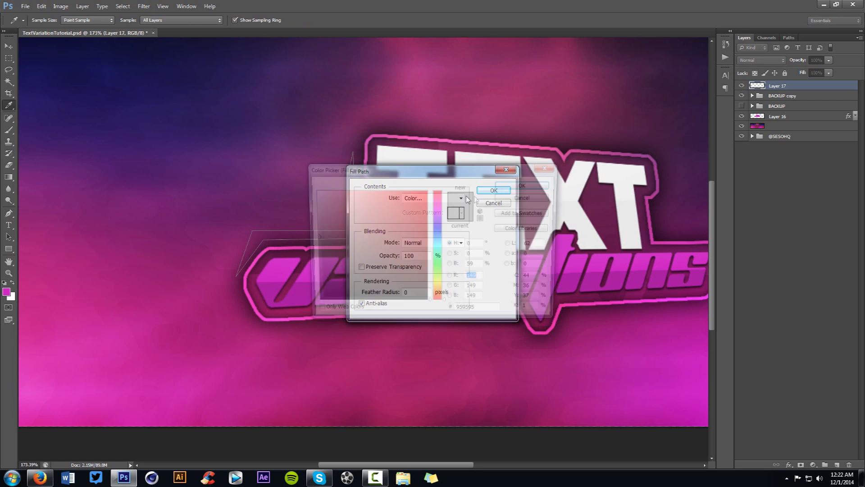
{"action": "left_click", "coordinate": [314, 192]}
{"action": "left_click", "coordinate": [524, 184]}
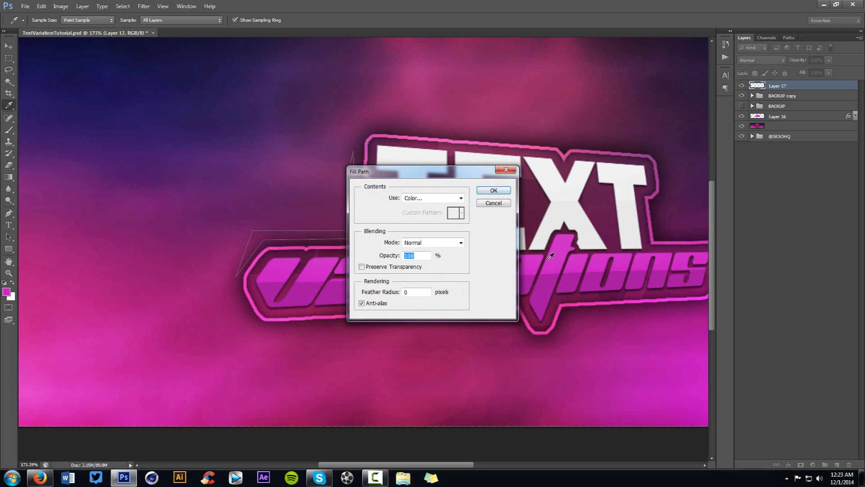
{"action": "left_click", "coordinate": [494, 190]}
{"action": "key", "text": "p"}
{"action": "right_click", "coordinate": [476, 179]}
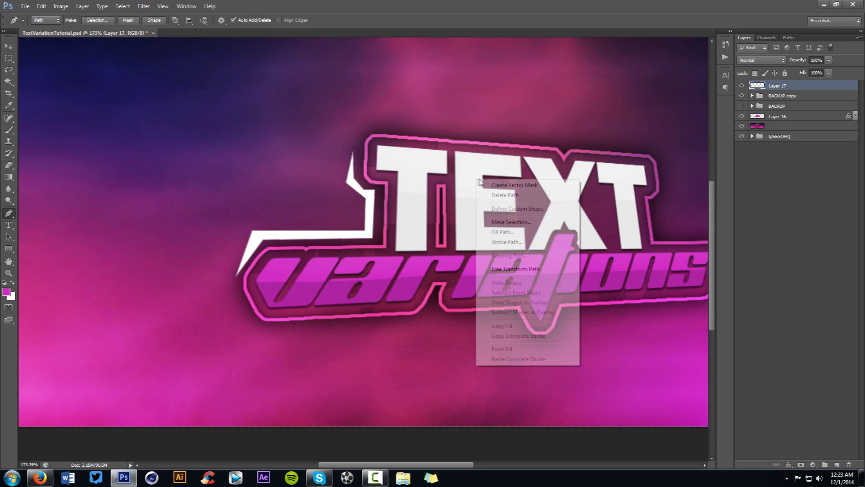
{"action": "left_click", "coordinate": [512, 196]}
Step: Pen-trace a closed angular accent along the badge's lower-right edge
{"action": "scroll", "coordinate": [512, 196], "scroll_direction": "down", "scroll_amount": 3}
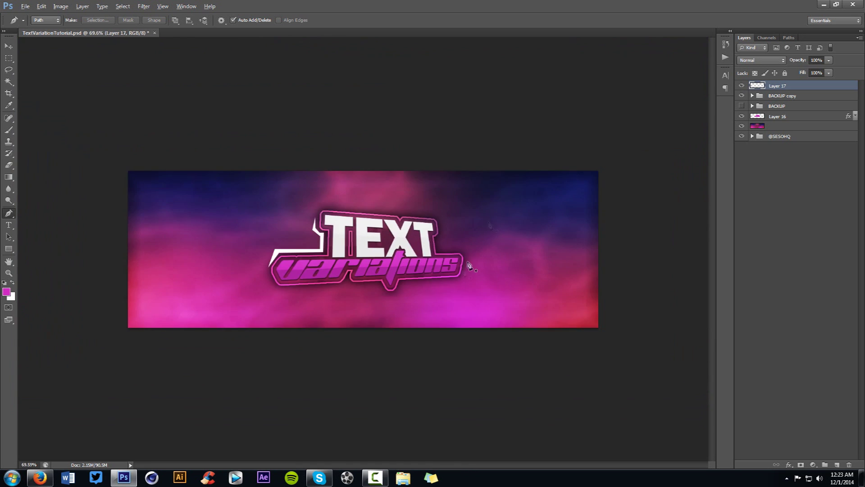
{"action": "scroll", "coordinate": [266, 220], "scroll_direction": "up", "scroll_amount": 4}
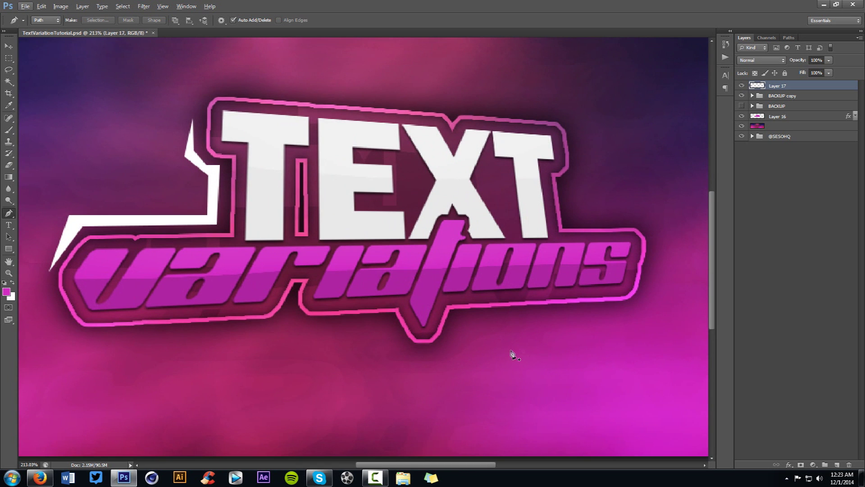
{"action": "left_click", "coordinate": [455, 318]}
{"action": "left_click", "coordinate": [636, 310]}
{"action": "left_click", "coordinate": [653, 259]}
{"action": "left_click", "coordinate": [646, 323]}
{"action": "left_click", "coordinate": [455, 318]}
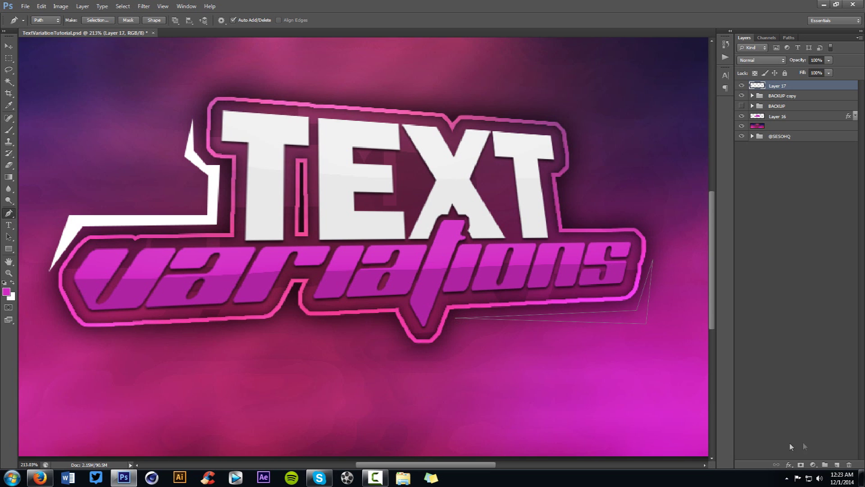
Step: On new Layer 18, fill the lower-right accent path white and delete the path
{"action": "left_click", "coordinate": [833, 465]}
{"action": "right_click", "coordinate": [546, 226]}
{"action": "left_click", "coordinate": [559, 279]}
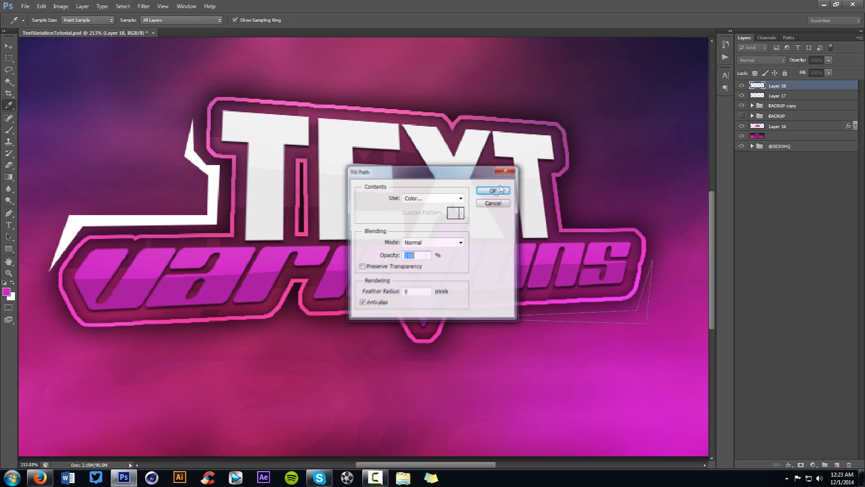
{"action": "left_click", "coordinate": [493, 190]}
{"action": "right_click", "coordinate": [513, 189]}
{"action": "left_click", "coordinate": [518, 204]}
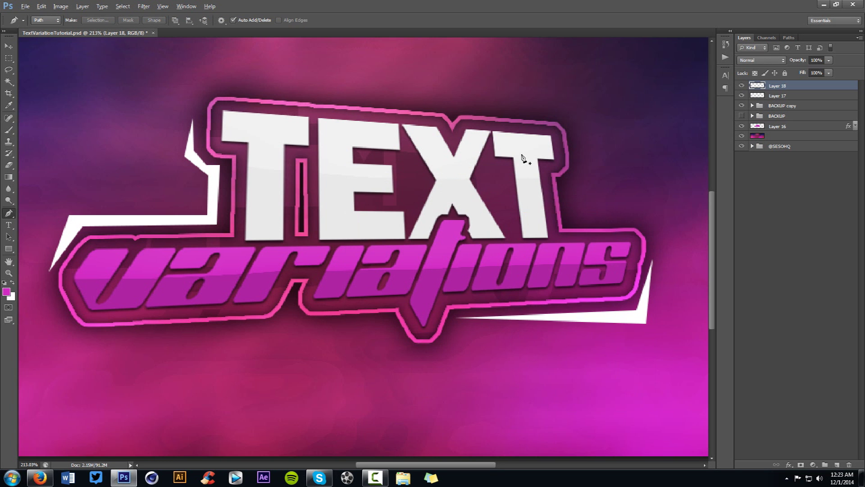
{"action": "scroll", "coordinate": [521, 158], "scroll_direction": "down", "scroll_amount": 3}
{"action": "scroll", "coordinate": [522, 157], "scroll_direction": "down", "scroll_amount": 3}
{"action": "scroll", "coordinate": [458, 198], "scroll_direction": "up", "scroll_amount": 4}
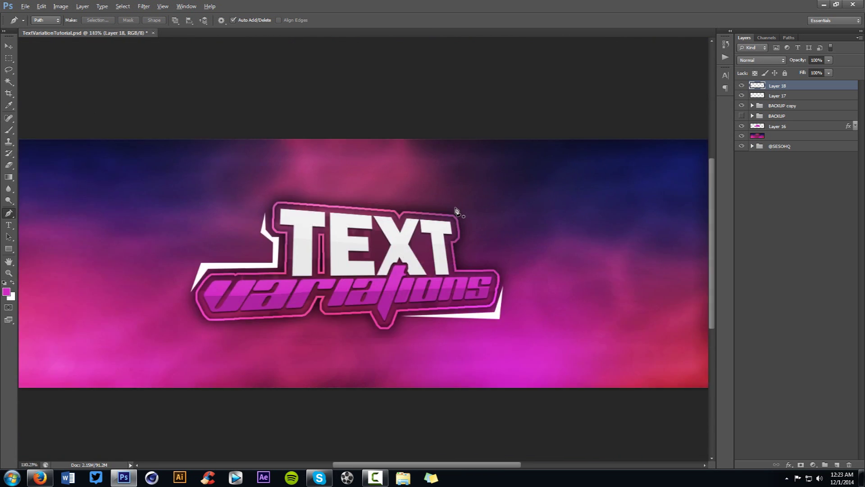
Step: Pen-trace a closed angular accent above the top right of the T
{"action": "left_click", "coordinate": [388, 206]}
{"action": "left_click", "coordinate": [463, 217]}
{"action": "left_click", "coordinate": [467, 250]}
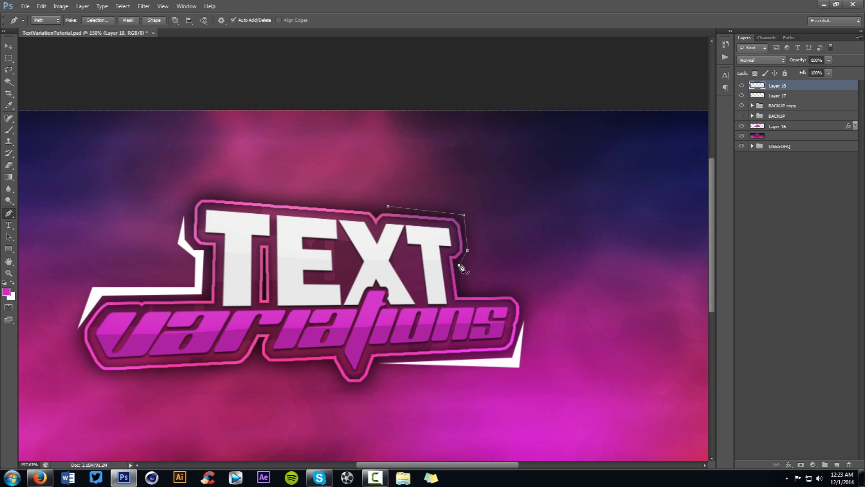
{"action": "left_click", "coordinate": [474, 254]}
{"action": "left_click_drag", "start_coordinate": [388, 206], "coordinate": [422, 201]}
Step: On a new layer, fill the top-right accent path white and delete the path
{"action": "left_click", "coordinate": [837, 465]}
{"action": "right_click", "coordinate": [531, 232]}
{"action": "left_click", "coordinate": [559, 285]}
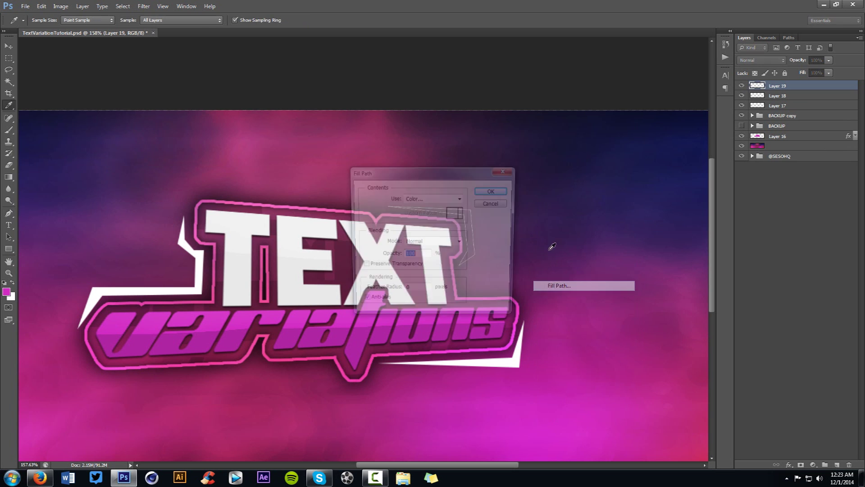
{"action": "left_click", "coordinate": [491, 191]}
{"action": "right_click", "coordinate": [319, 208]}
{"action": "left_click", "coordinate": [351, 235]}
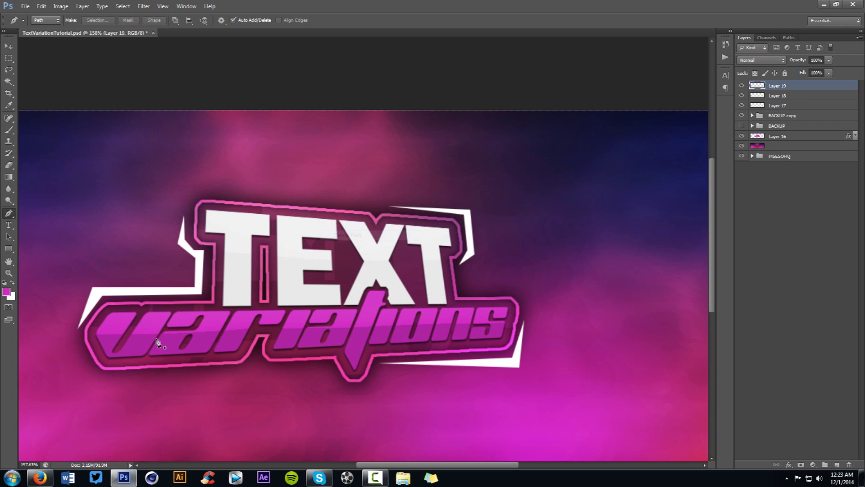
Step: Pen-trace a small closed accent under the badge's lower-left corner
{"action": "left_click", "coordinate": [92, 363]}
{"action": "left_click", "coordinate": [104, 377]}
{"action": "left_click", "coordinate": [160, 378]}
{"action": "left_click", "coordinate": [98, 386]}
{"action": "left_click", "coordinate": [91, 364]}
Step: Fill the lower-left accent white, delete the path, and set the layer to Overlay
{"action": "right_click", "coordinate": [137, 337]}
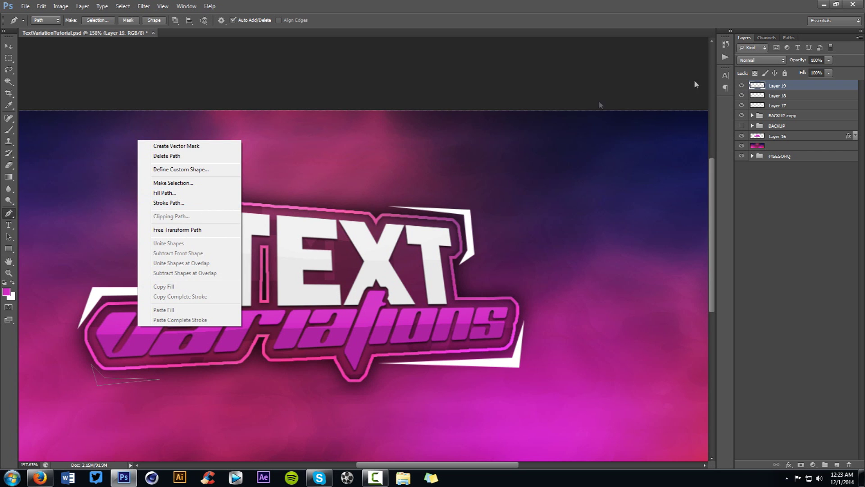
{"action": "key", "text": "Escape"}
{"action": "key", "text": "i"}
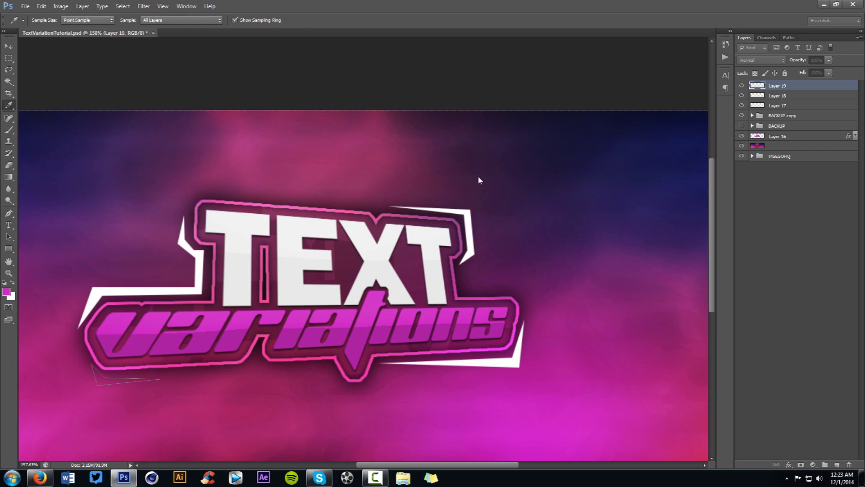
{"action": "left_click", "coordinate": [492, 192]}
{"action": "right_click", "coordinate": [485, 189]}
{"action": "left_click", "coordinate": [516, 204]}
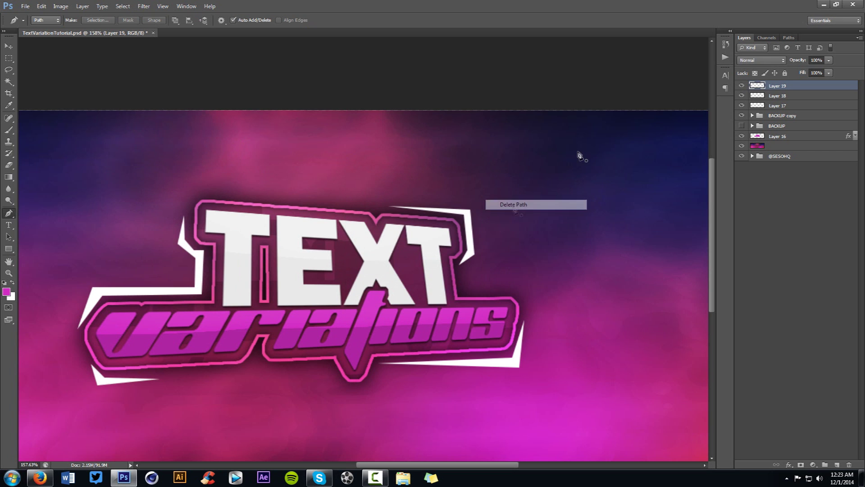
{"action": "left_click", "coordinate": [777, 60]}
{"action": "left_click", "coordinate": [748, 181]}
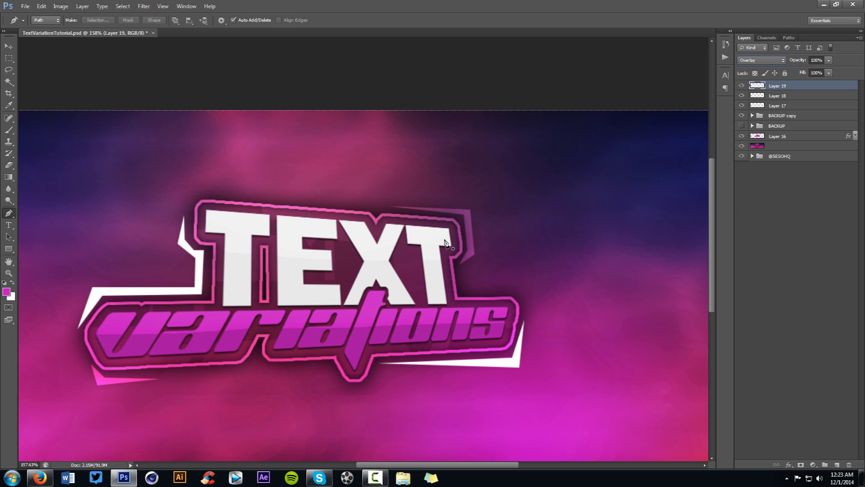
Step: Switch to the Move tool and zoom out to review the banner with its Overlay accents
{"action": "key", "text": "v"}
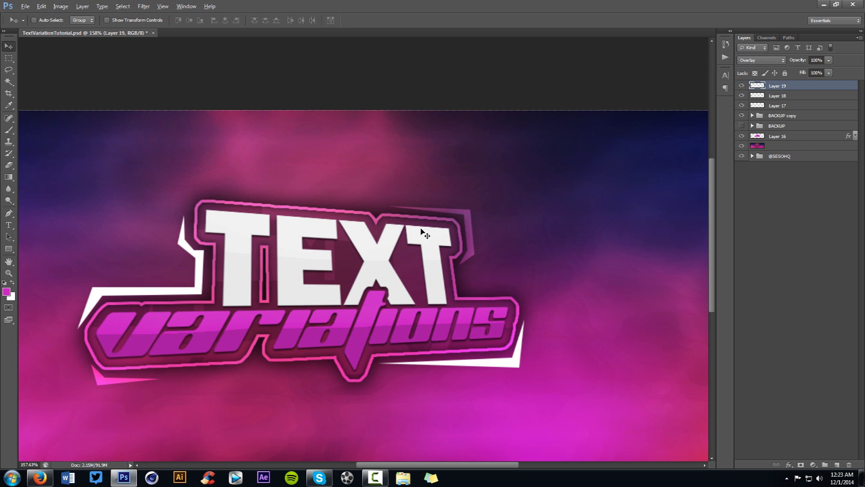
{"action": "scroll", "coordinate": [421, 231], "scroll_direction": "down", "scroll_amount": 5}
{"action": "scroll", "coordinate": [419, 232], "scroll_direction": "up", "scroll_amount": 3}
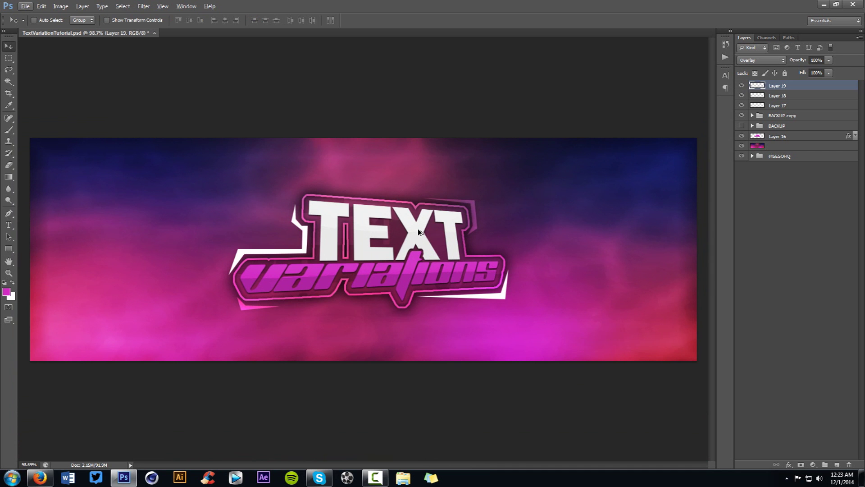
{"action": "scroll", "coordinate": [418, 232], "scroll_direction": "up", "scroll_amount": 1}
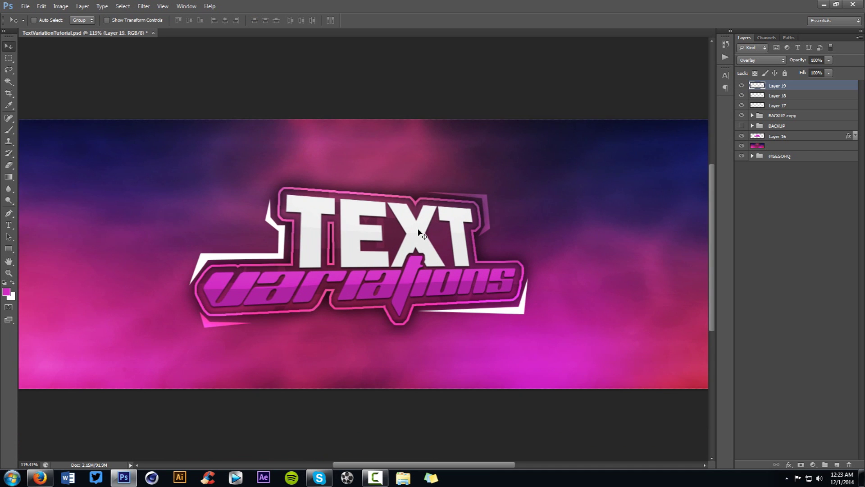